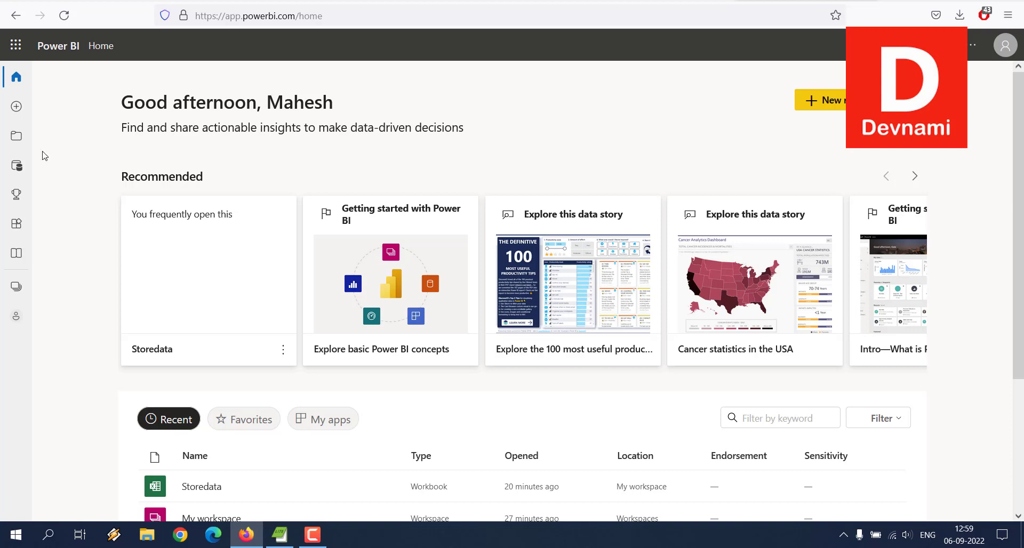
Open the database source options for creating new content in the Power BI service.
click(16, 107)
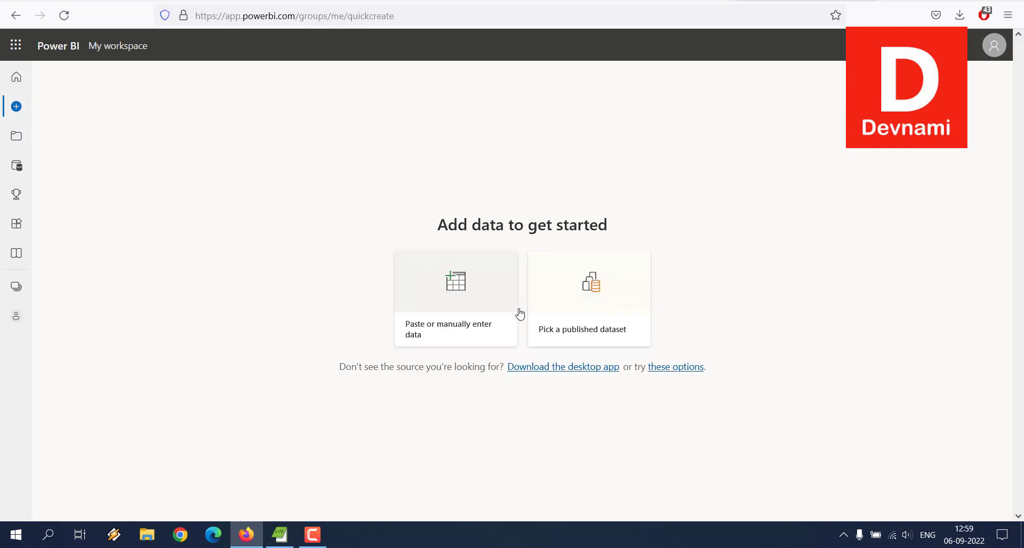
click(681, 367)
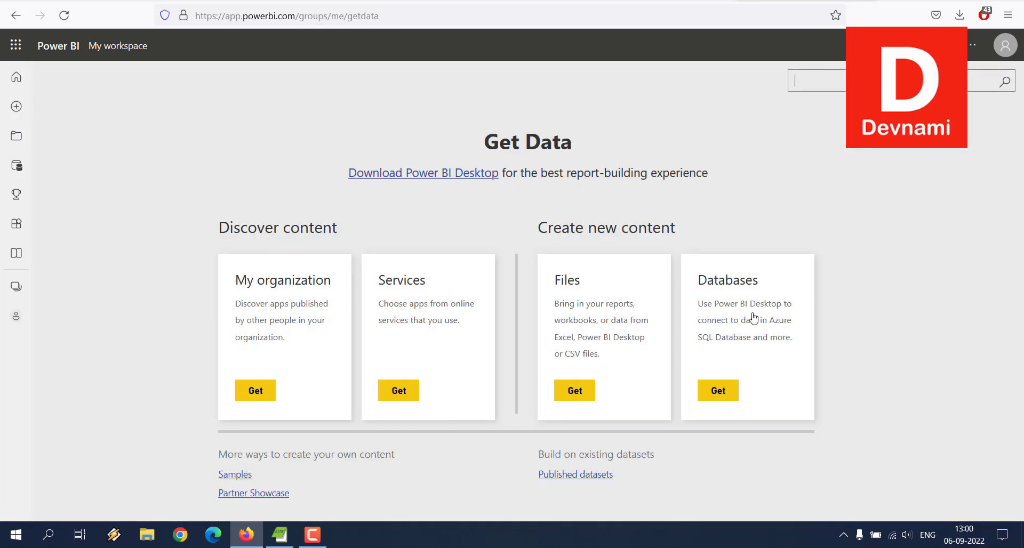
click(720, 391)
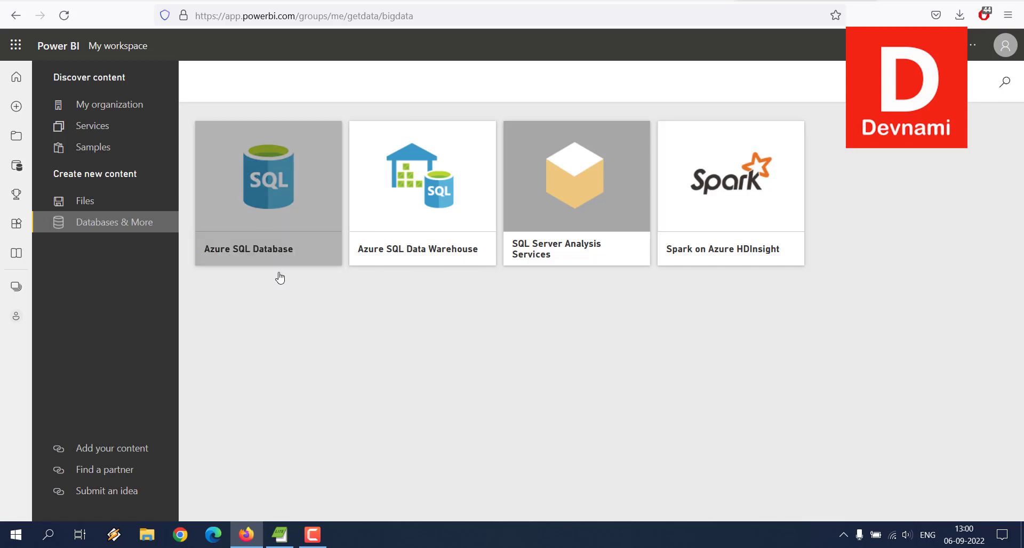
Search the computer for "power" and launch Power BI Desktop.
click(16, 534)
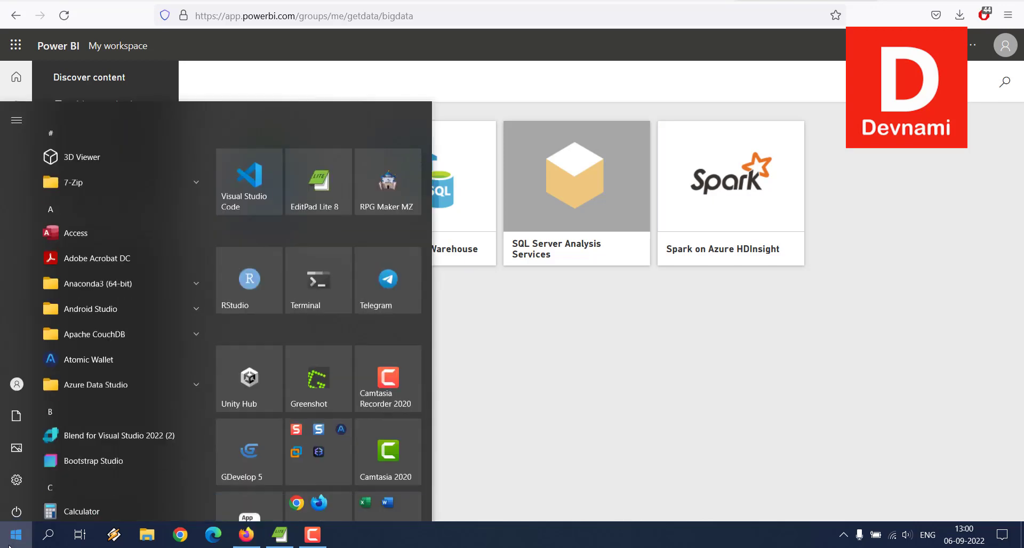
click(48, 540)
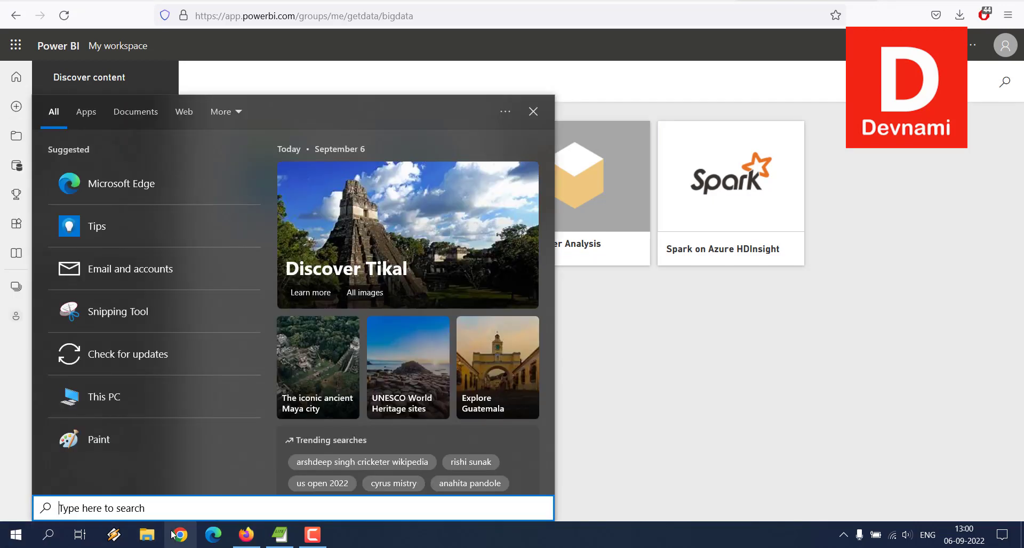
text(power)
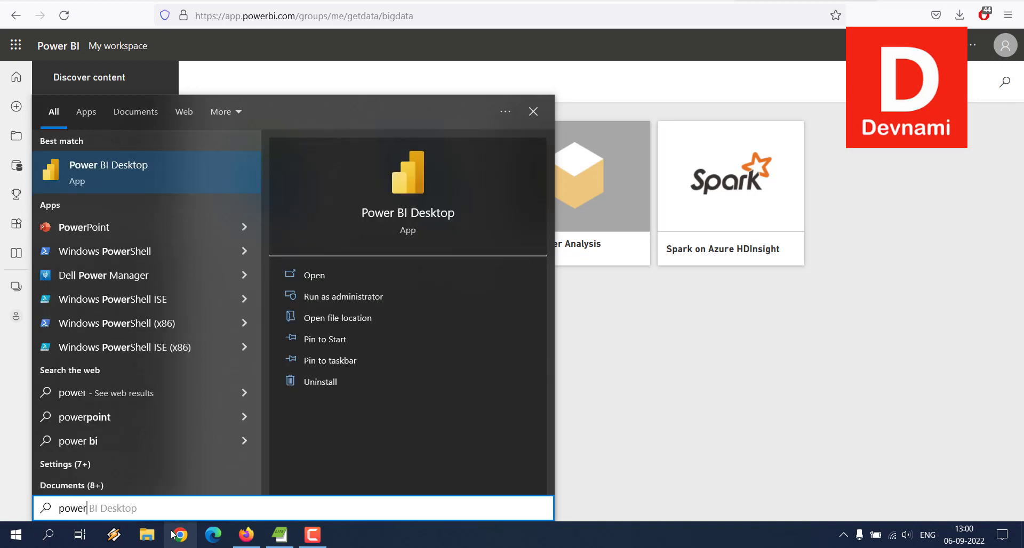
click(313, 275)
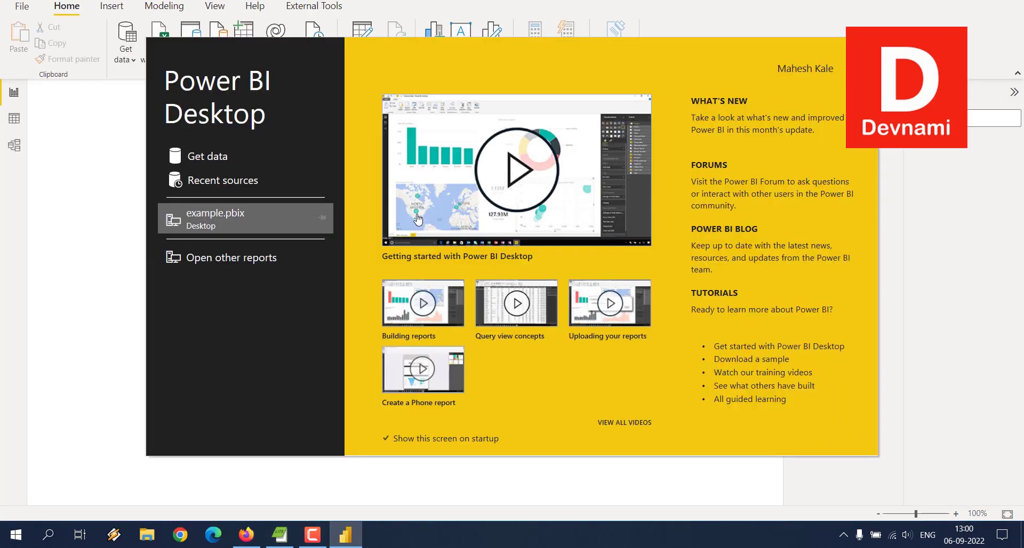
Start getting data for the report and select SQL Server database among the database sources.
click(204, 156)
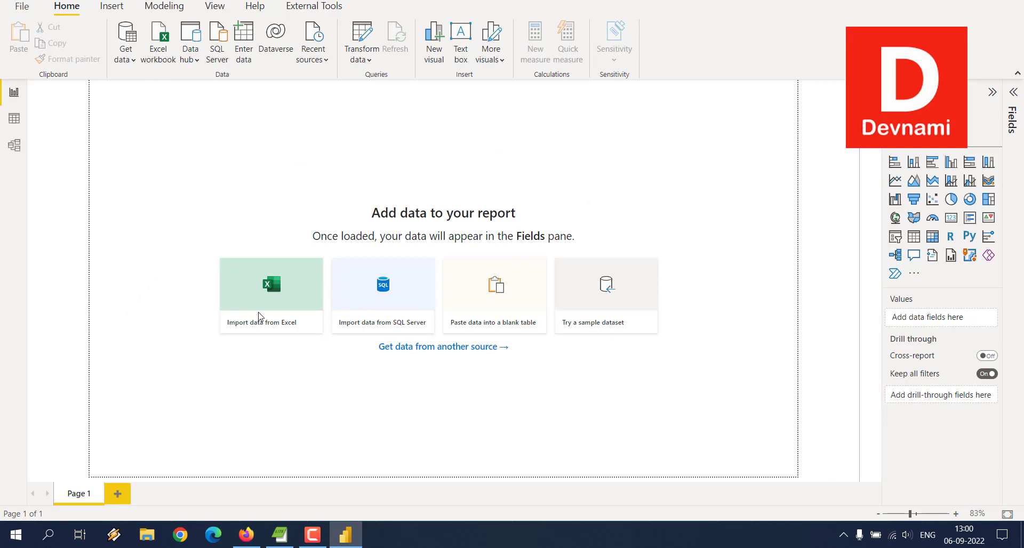
click(262, 332)
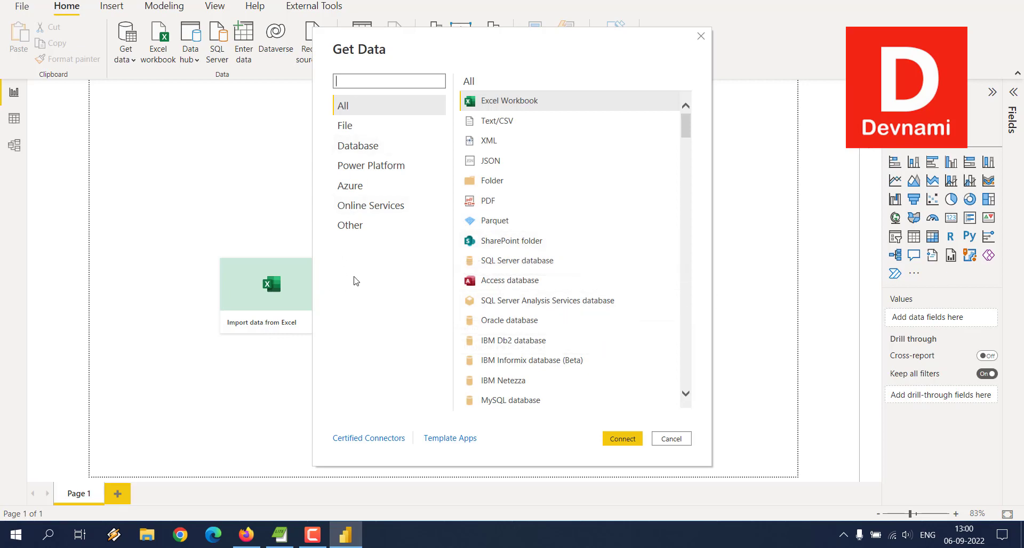
click(362, 146)
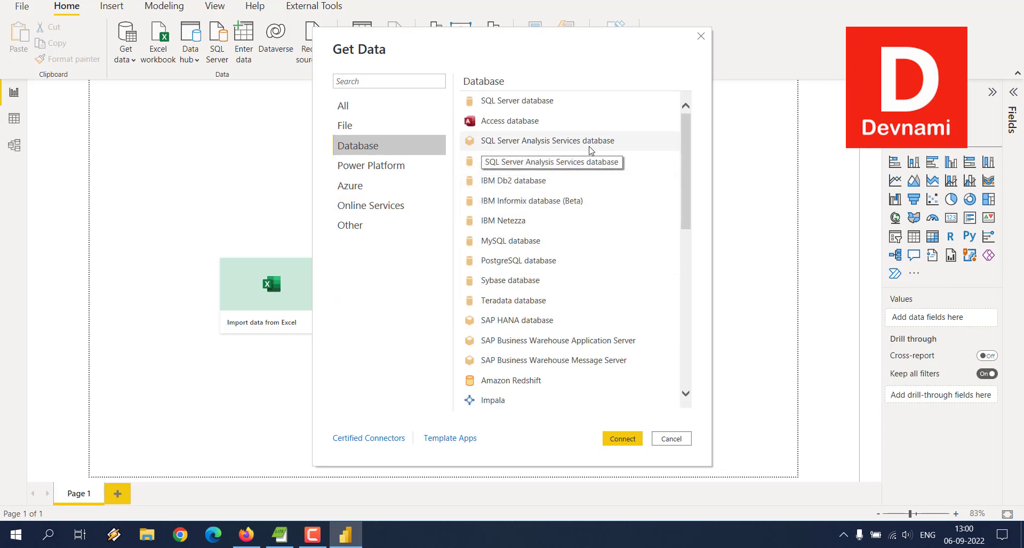
click(495, 103)
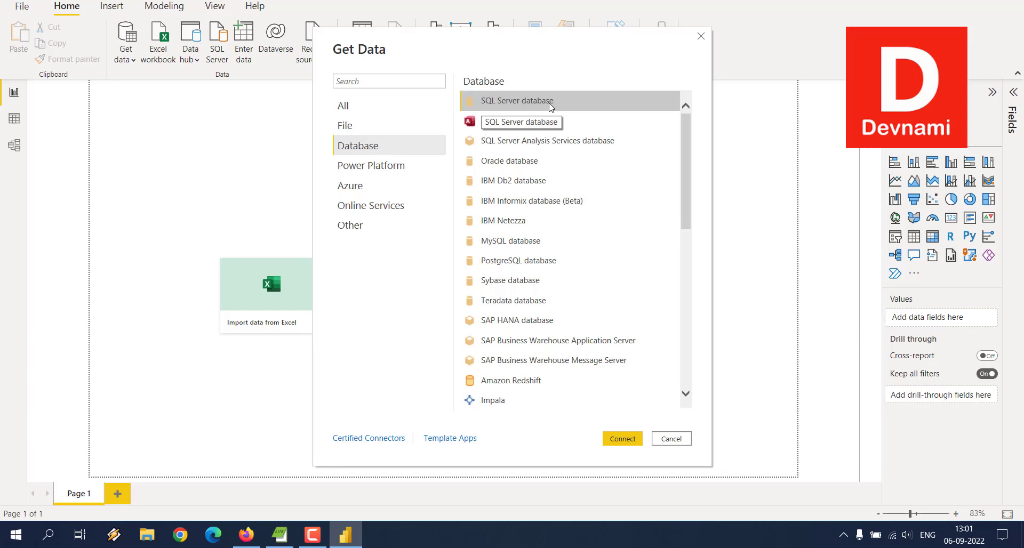
Launch Microsoft SQL Server Management Studio from the Microsoft SQL Server Tools 18 program group.
click(16, 535)
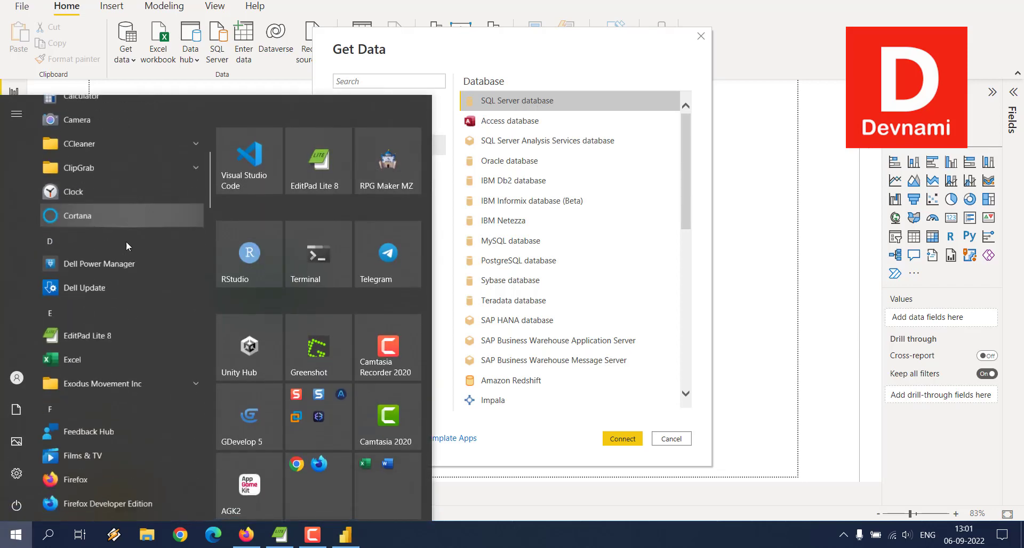
scroll(127, 239, down, 15)
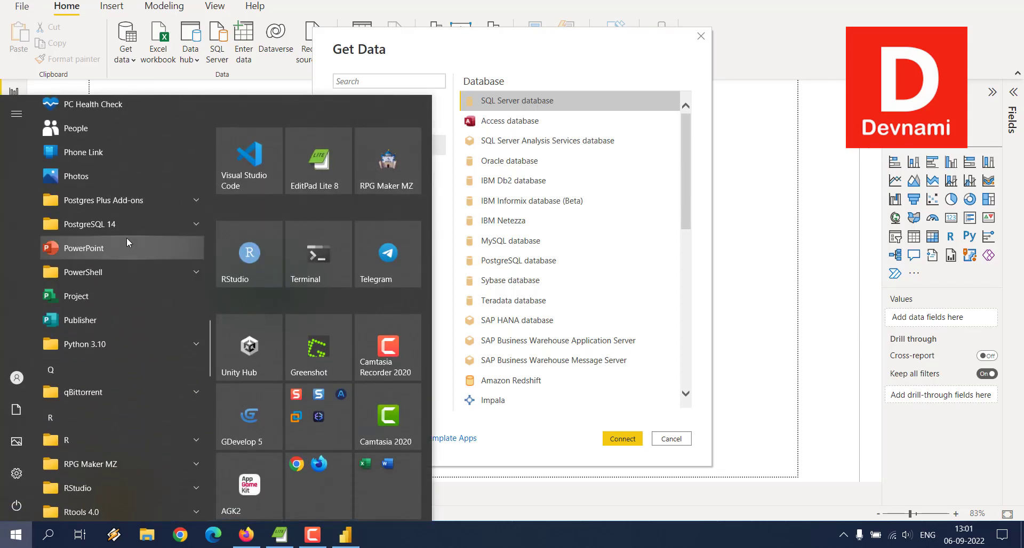
scroll(128, 242, down, 10)
scroll(128, 240, up, 6)
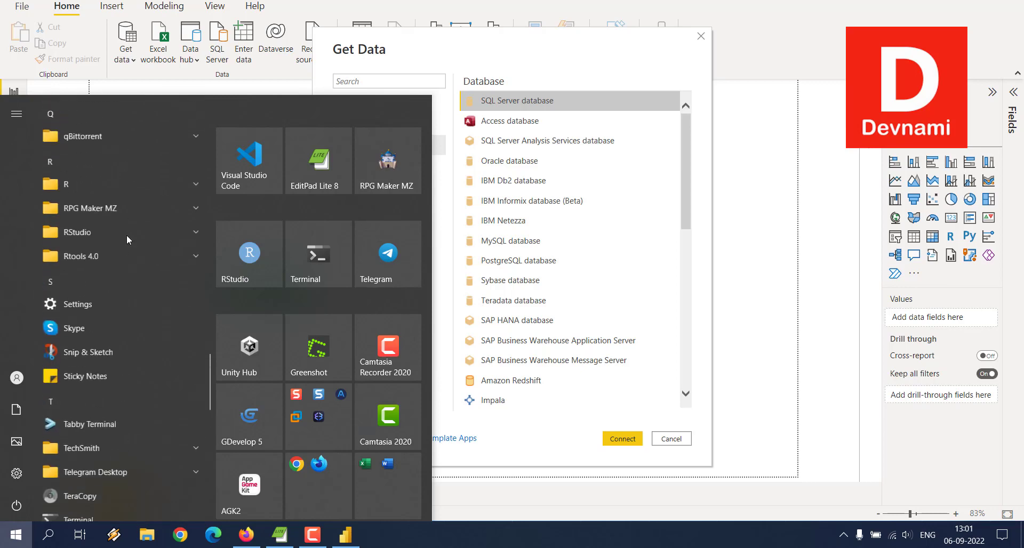
scroll(126, 235, up, 8)
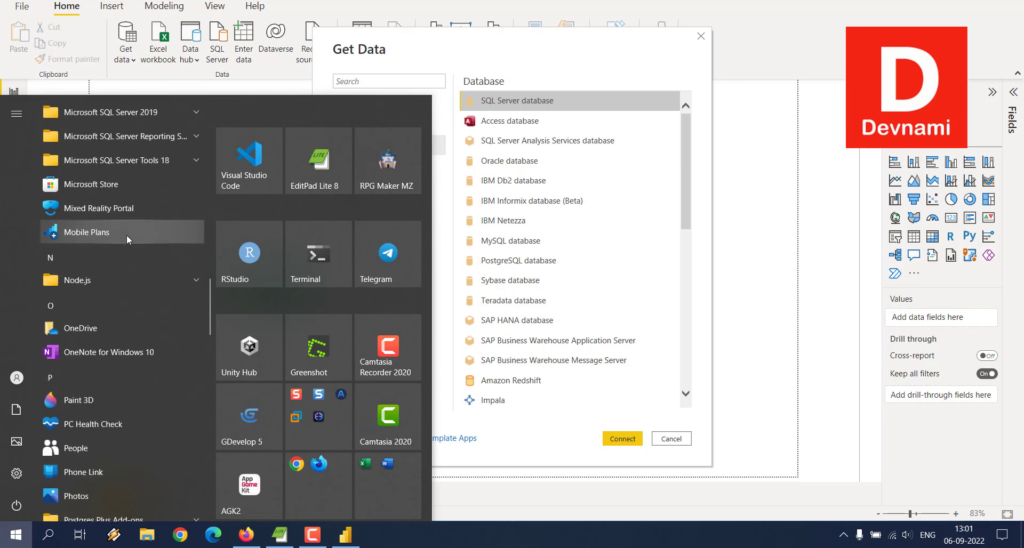
click(169, 161)
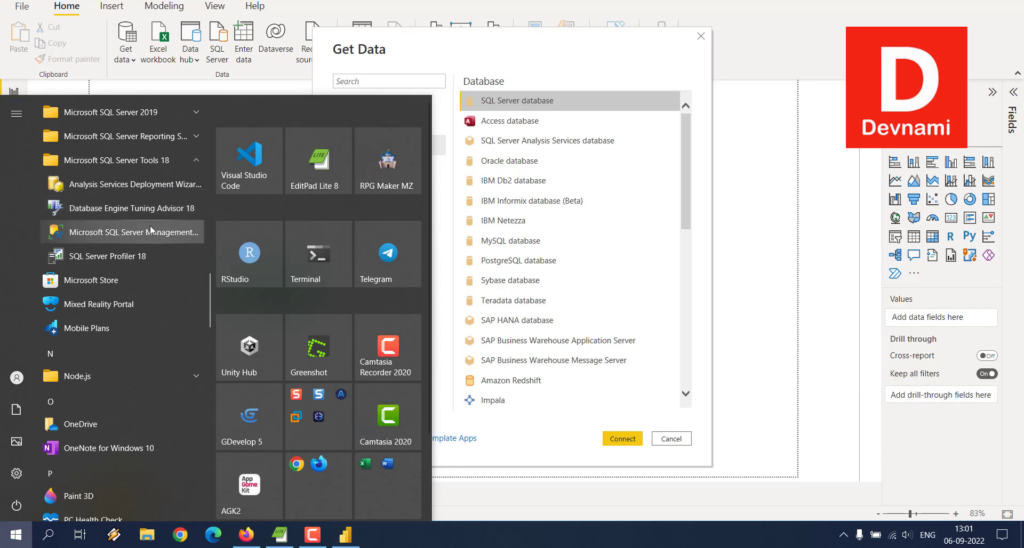
click(152, 230)
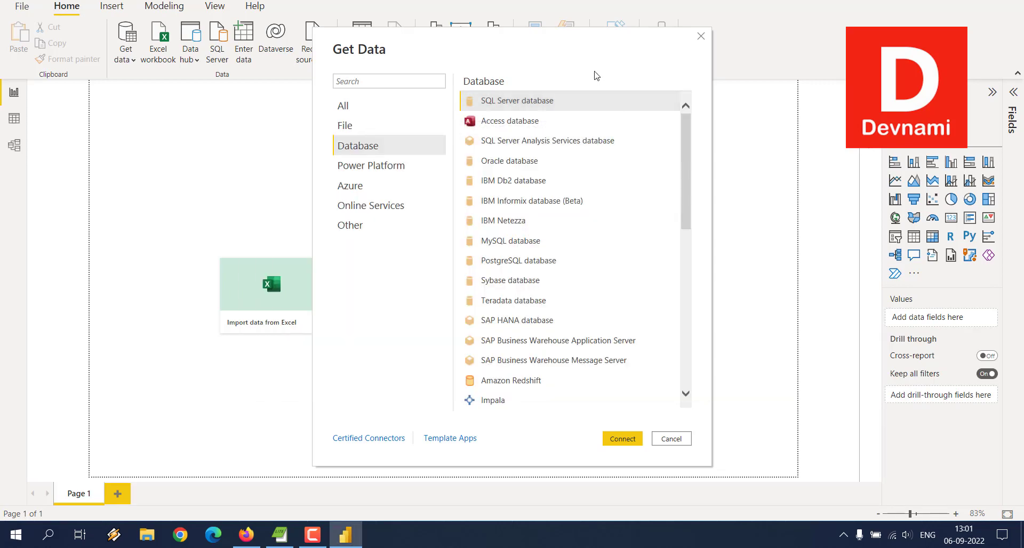
Open a PowerShell terminal window and minimize it.
click(16, 535)
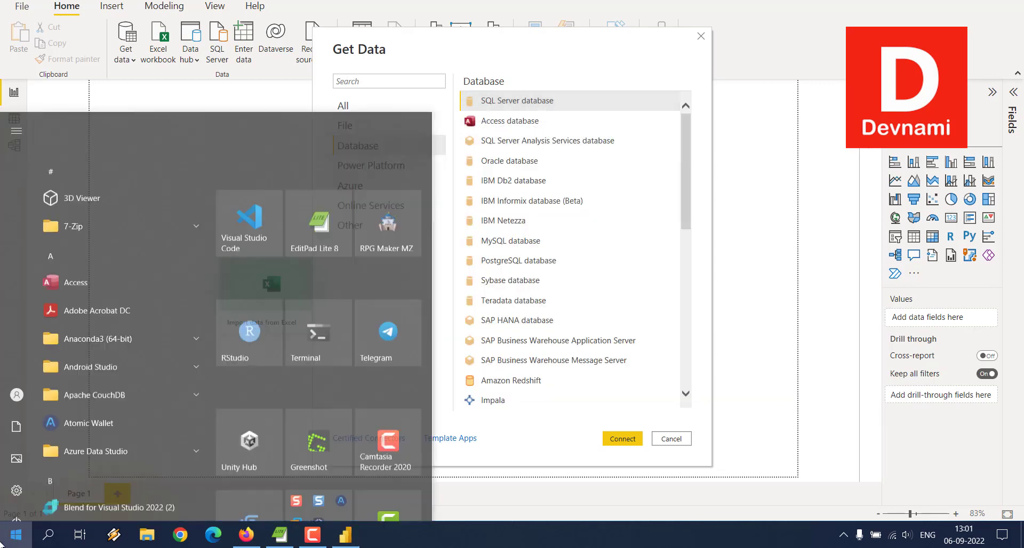
click(315, 263)
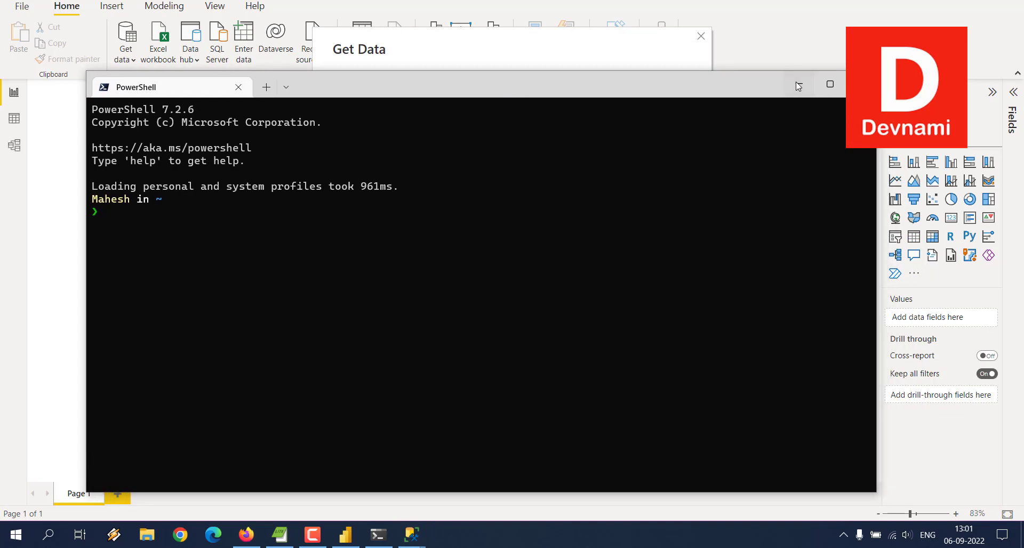
click(564, 71)
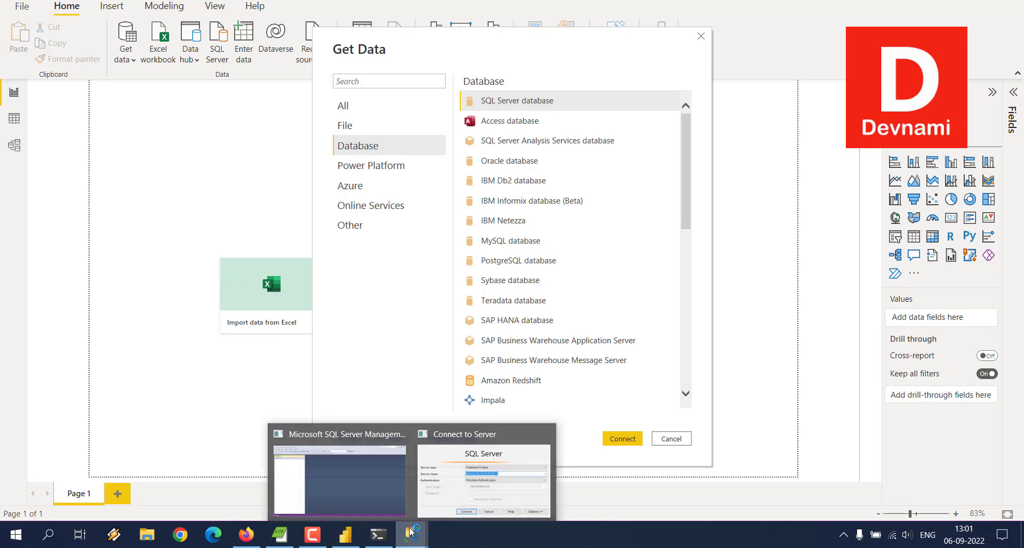
Switch to SQL Server Management Studio, connect to NOVA\SQLSERVER2019 with Windows Authentication, and dismiss the update notification.
click(361, 487)
mouse_move(409, 539)
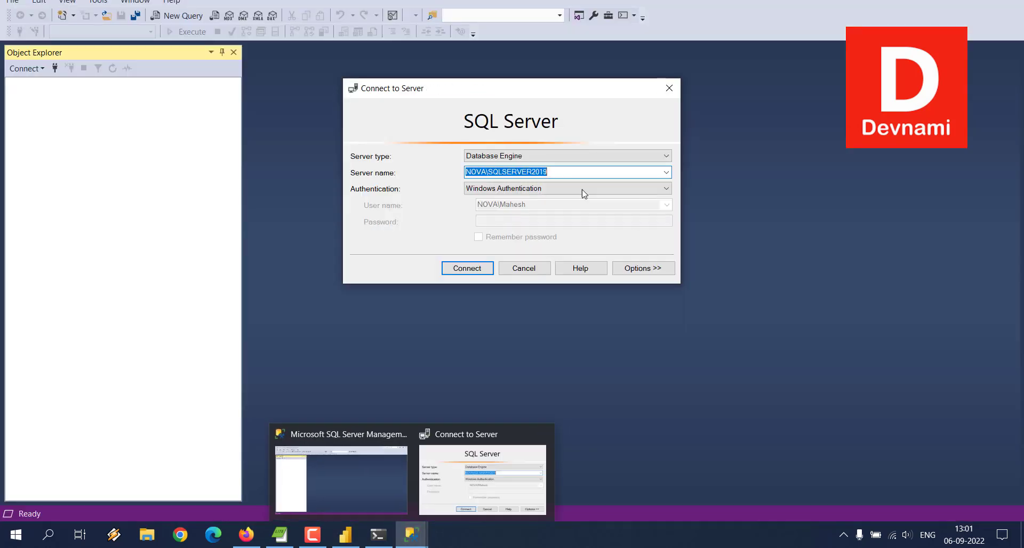
click(559, 172)
drag(559, 172, 468, 167)
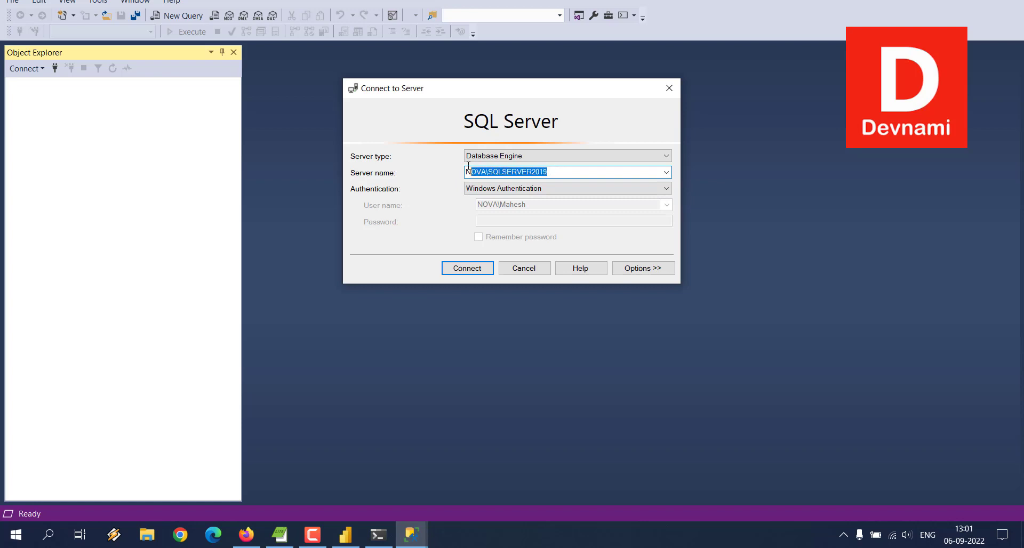
click(559, 172)
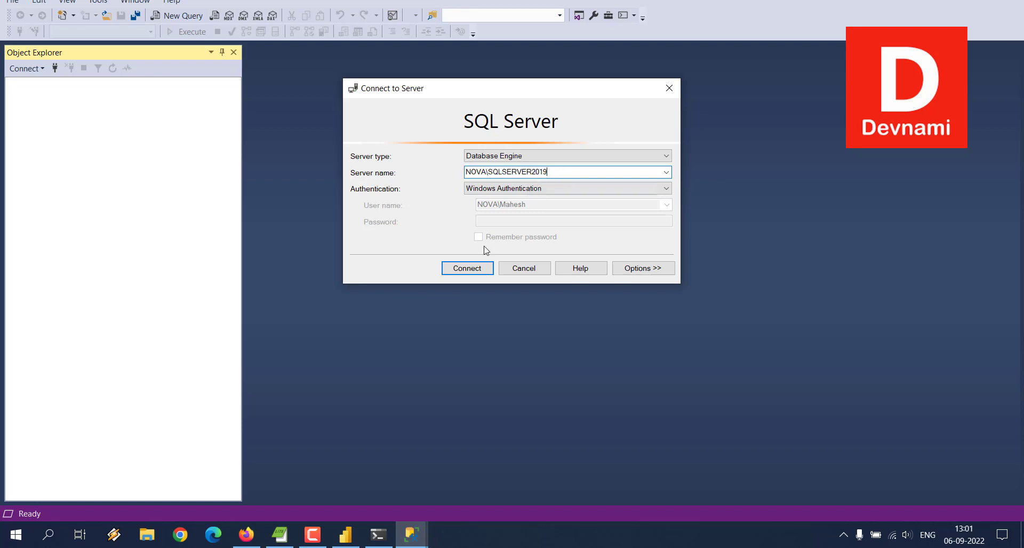
click(467, 268)
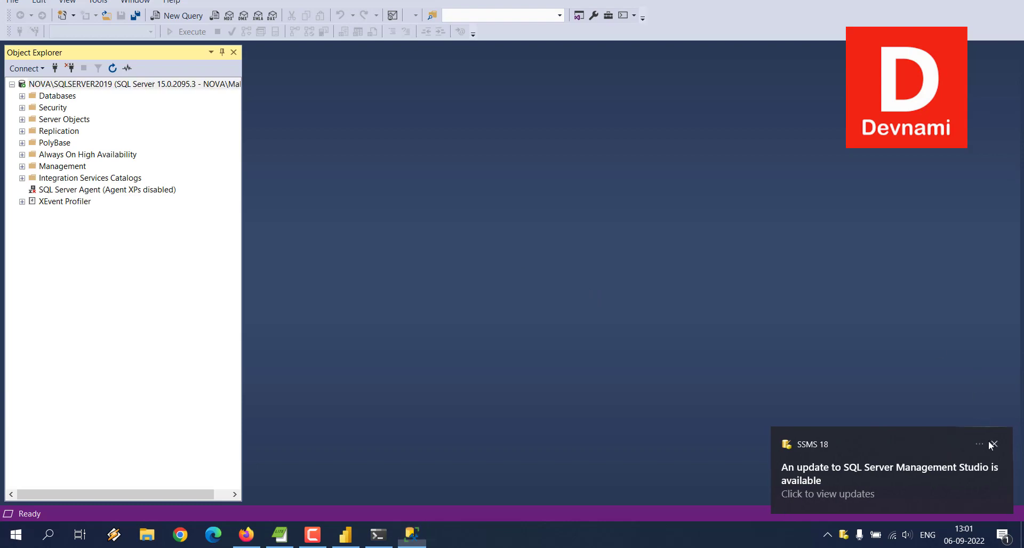
click(982, 440)
Switch to the PowerShell terminal, run SQLCMD -L to list the available SQL Server instances, and minimize the window.
click(378, 535)
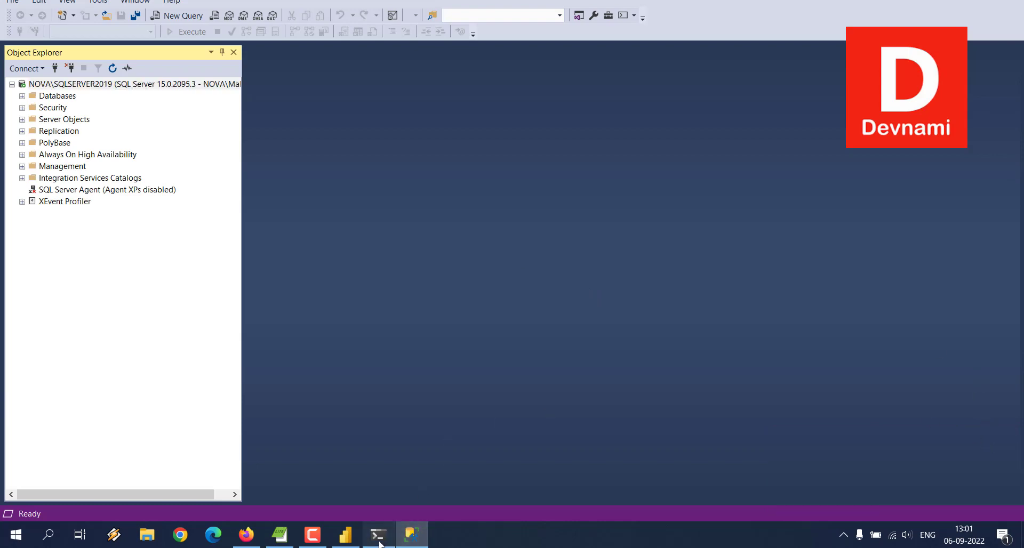
text(SQLcm)
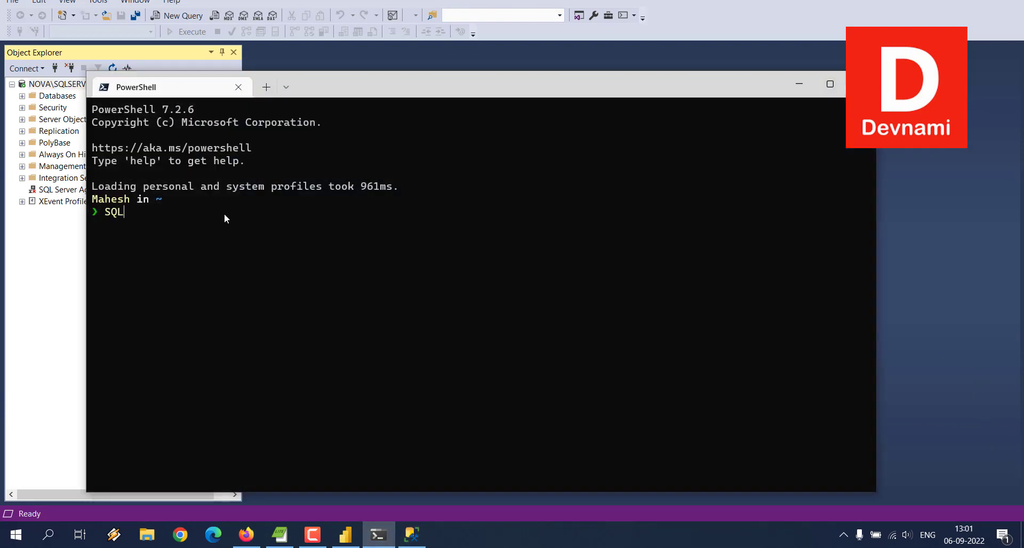
key(BackSpace)
key(BackSpace)
text(CMD -L)
key(Return)
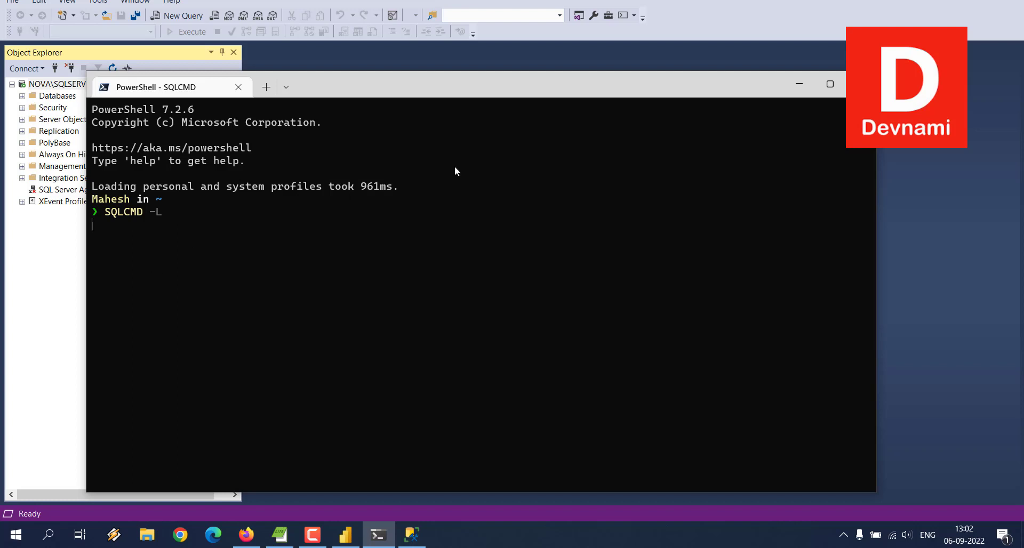
click(799, 84)
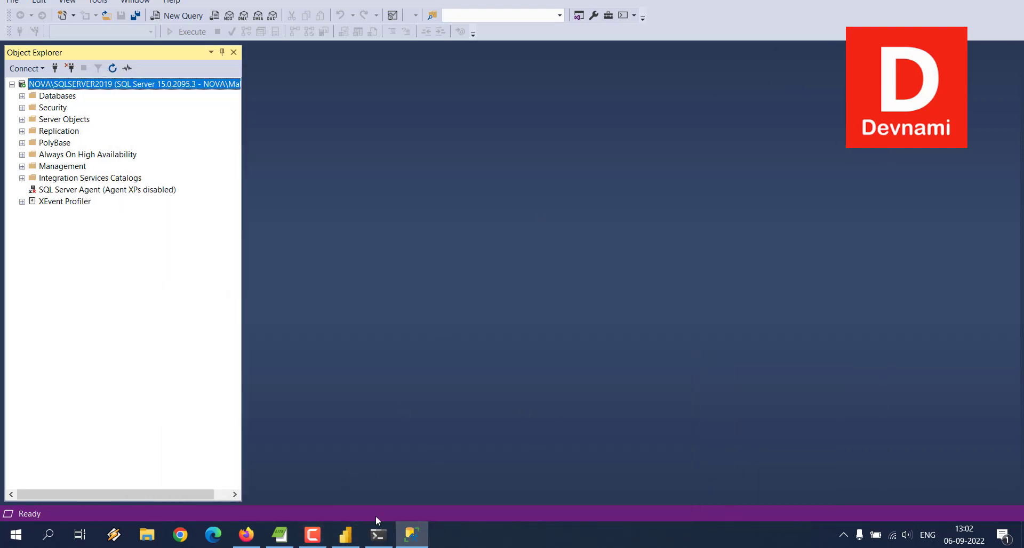
Switch to Power BI Desktop and open the connection settings for a SQL Server database source.
click(345, 535)
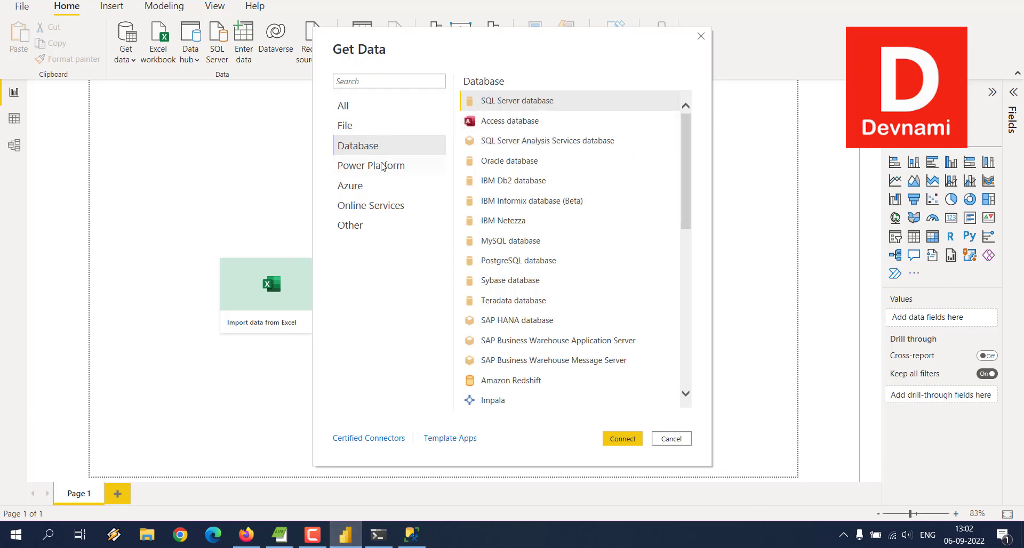
click(507, 104)
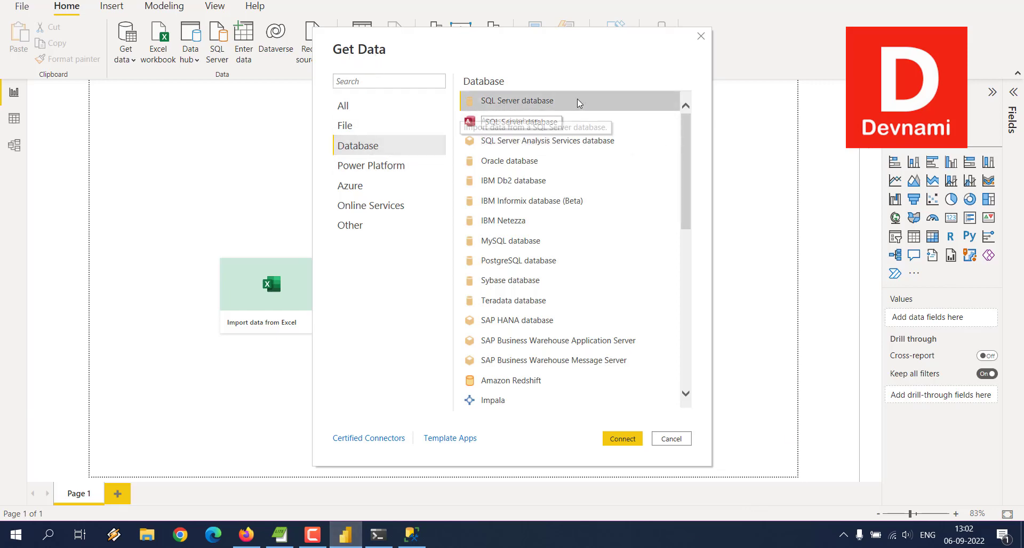
click(623, 439)
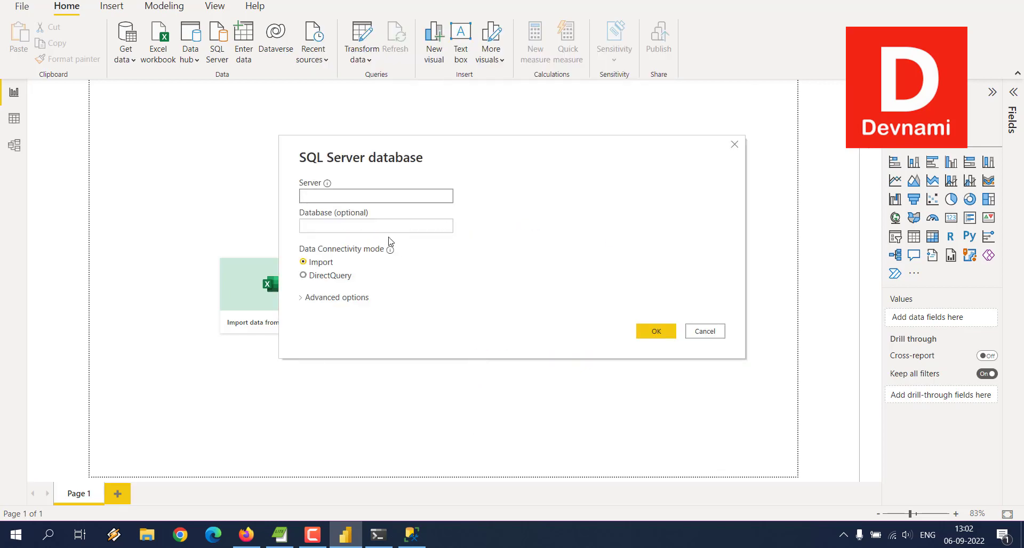
Connect to the server NOVA\SQLSERVER2019 with the current Windows credentials, accepting an unencrypted connection.
text(NOVA\SQLSERVER2019)
click(657, 332)
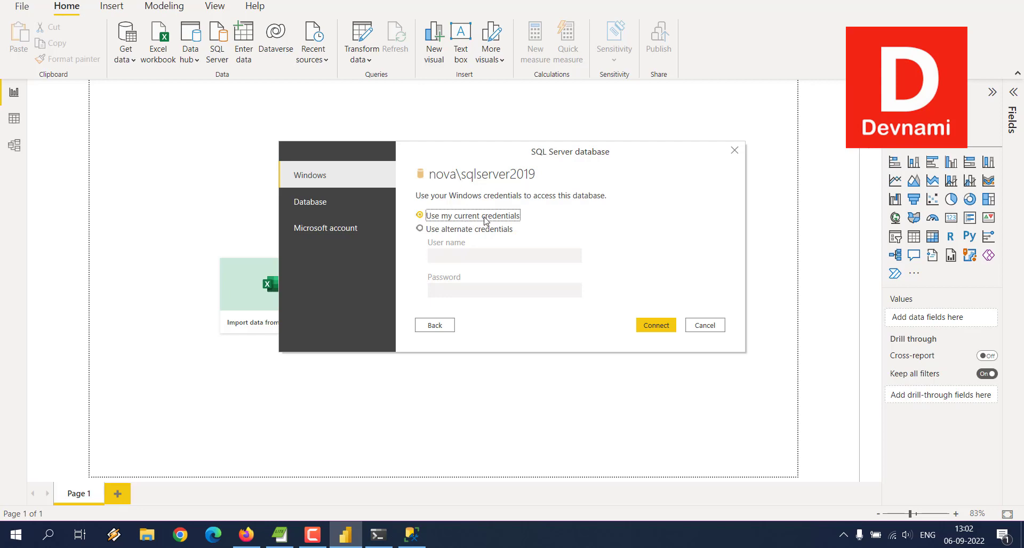
click(648, 324)
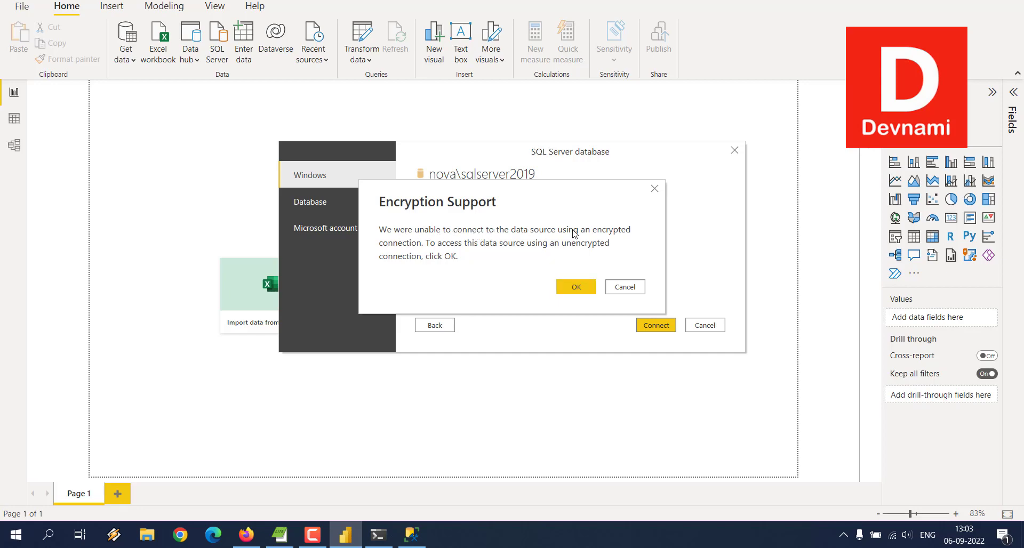
click(577, 282)
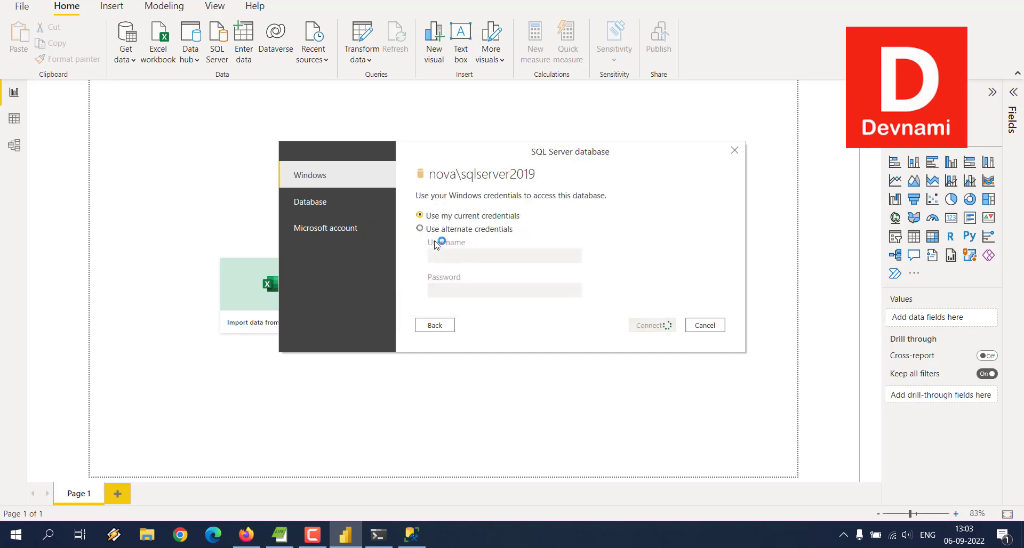
click(420, 229)
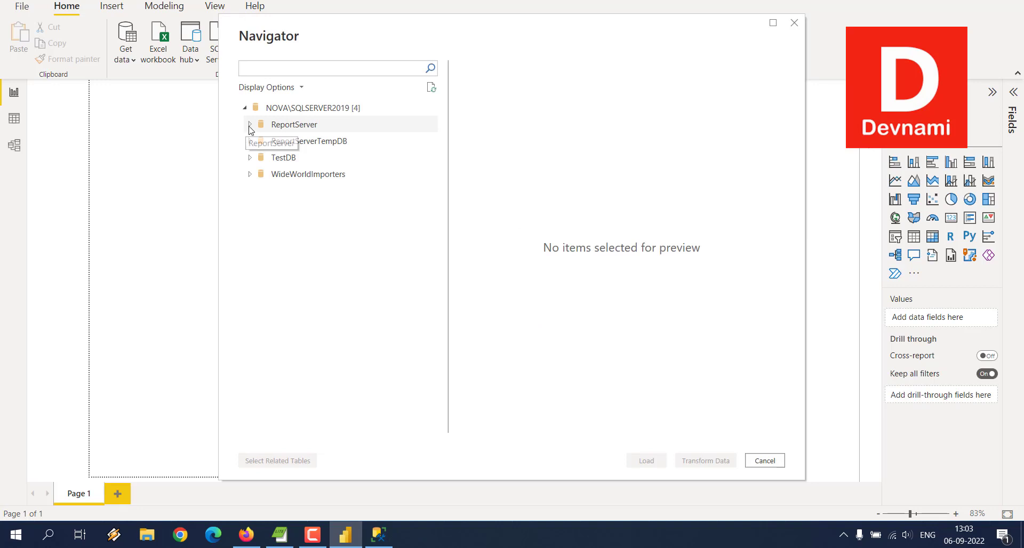
Load the Sales.Orders, Sales.Invoices and Sales.Customers tables from the WideWorldImporters database into the report.
click(250, 175)
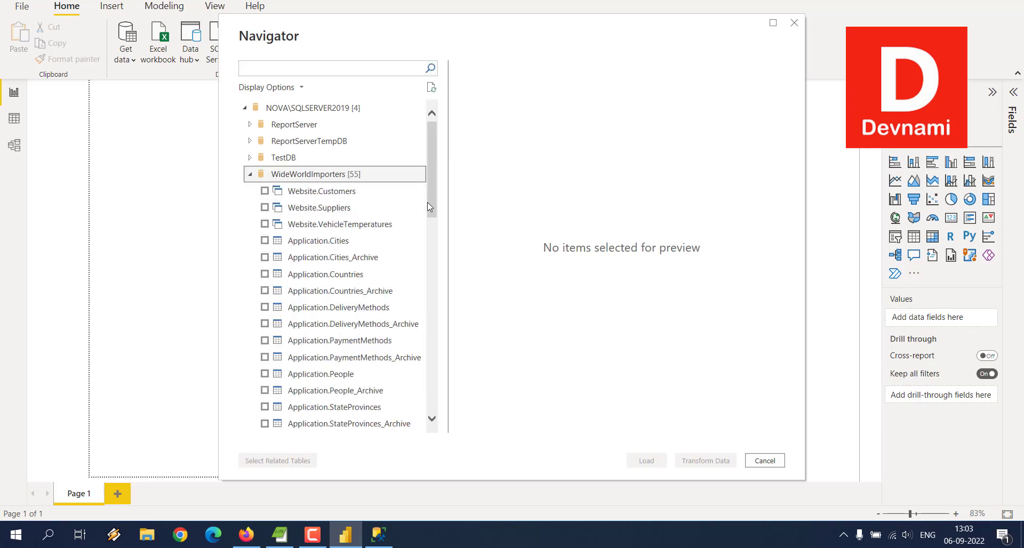
scroll(428, 207, down, 12)
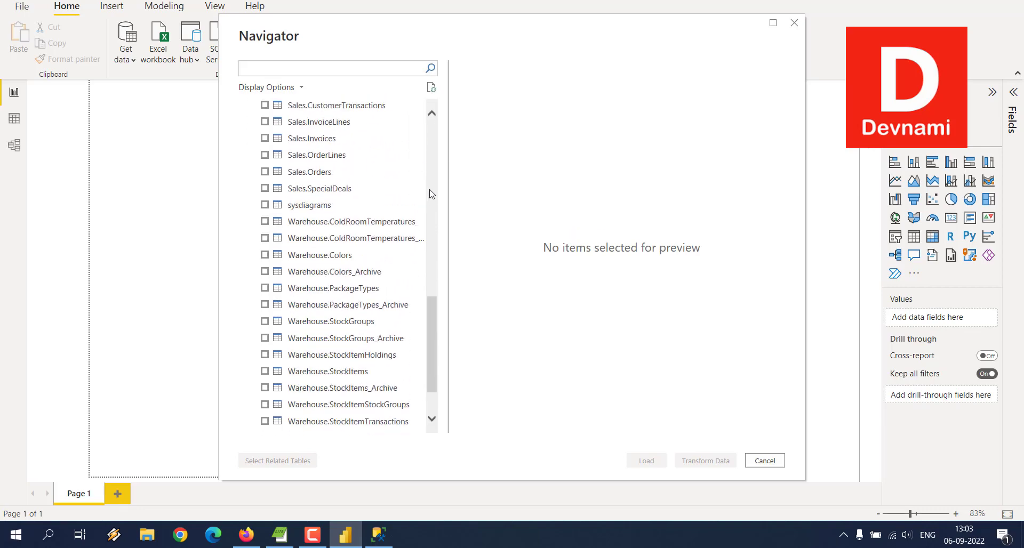
click(264, 172)
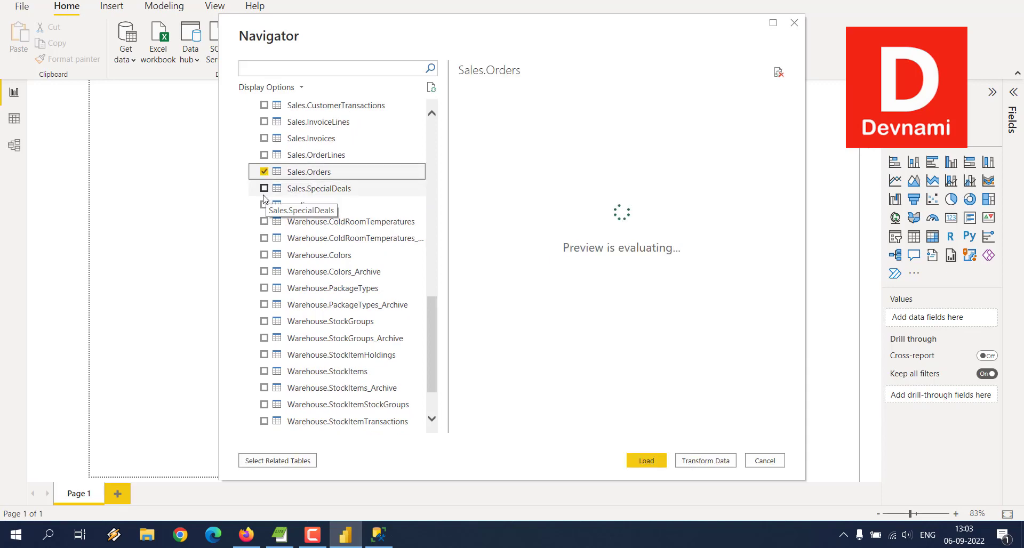
scroll(270, 242, up, 2)
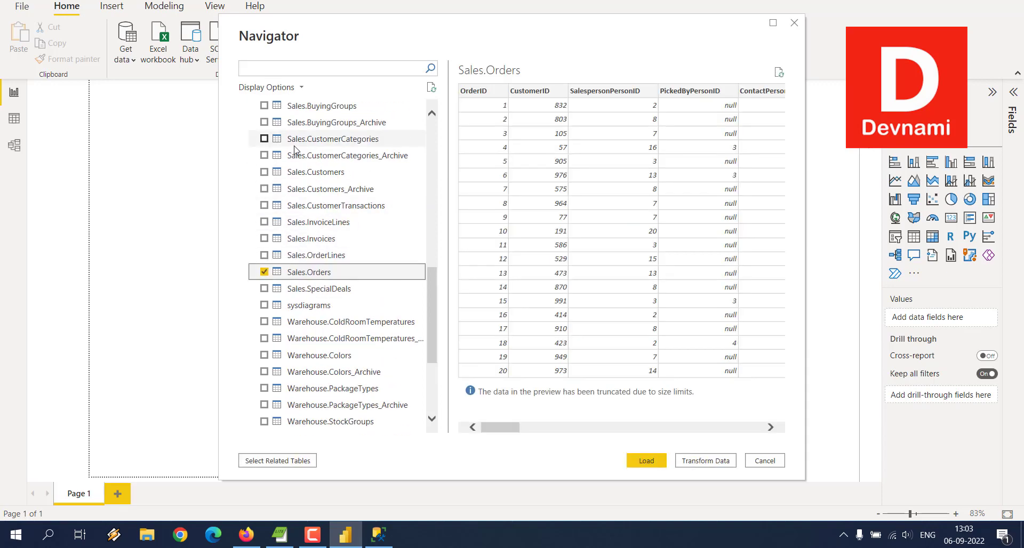
click(264, 239)
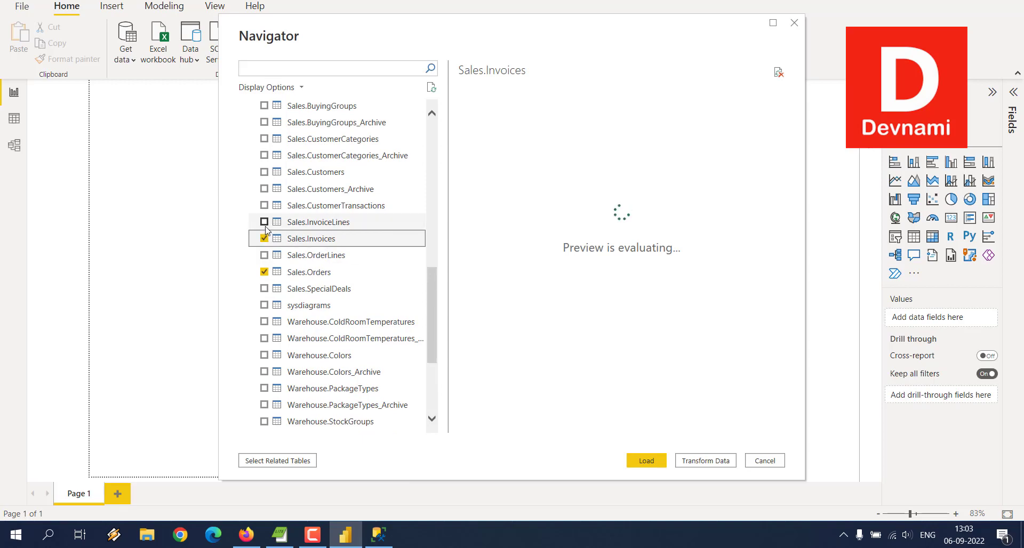
click(264, 172)
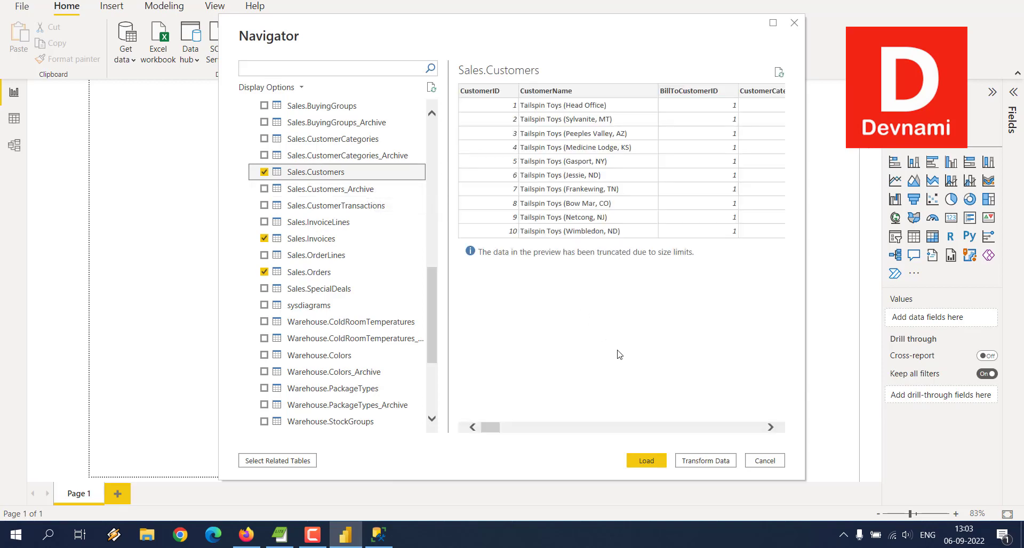
click(645, 461)
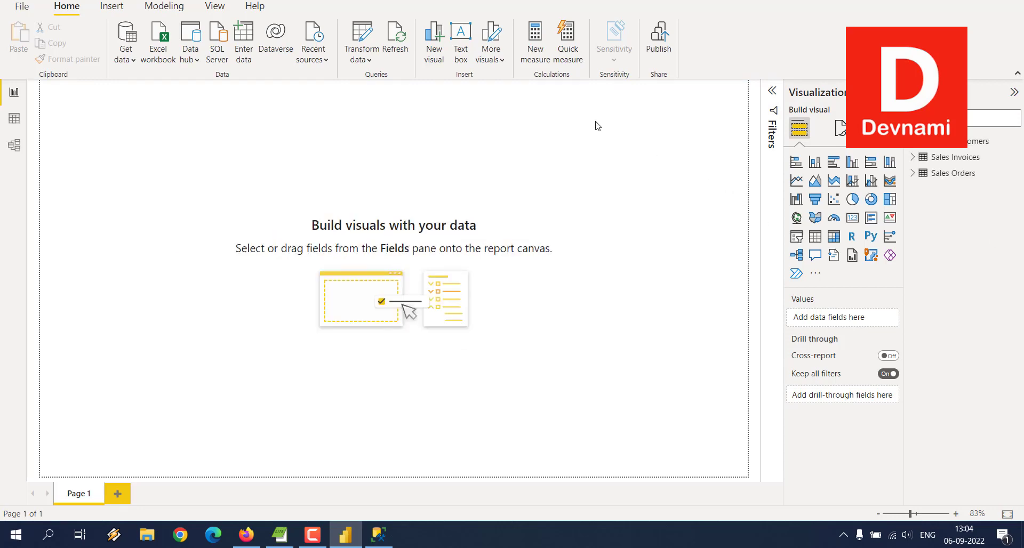
click(160, 7)
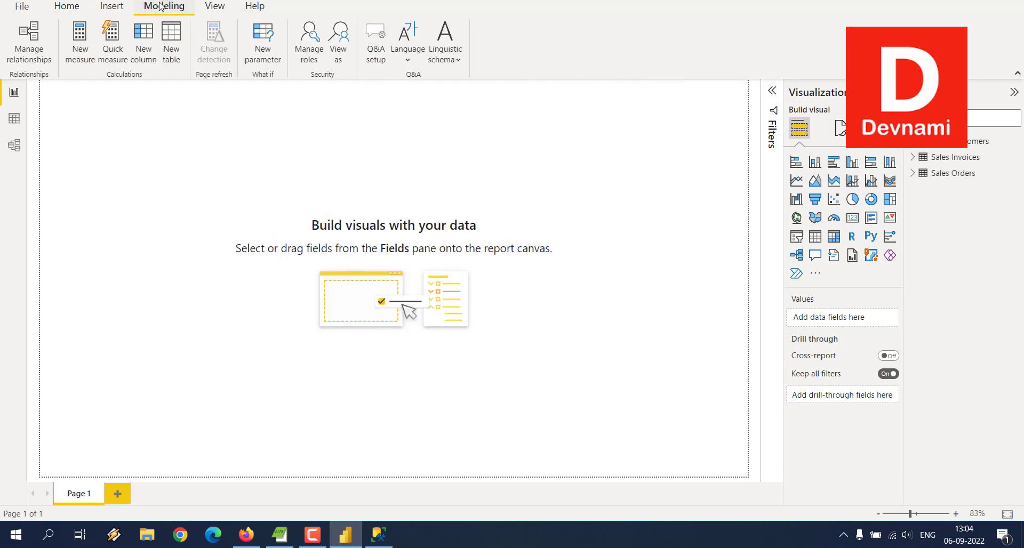
click(122, 8)
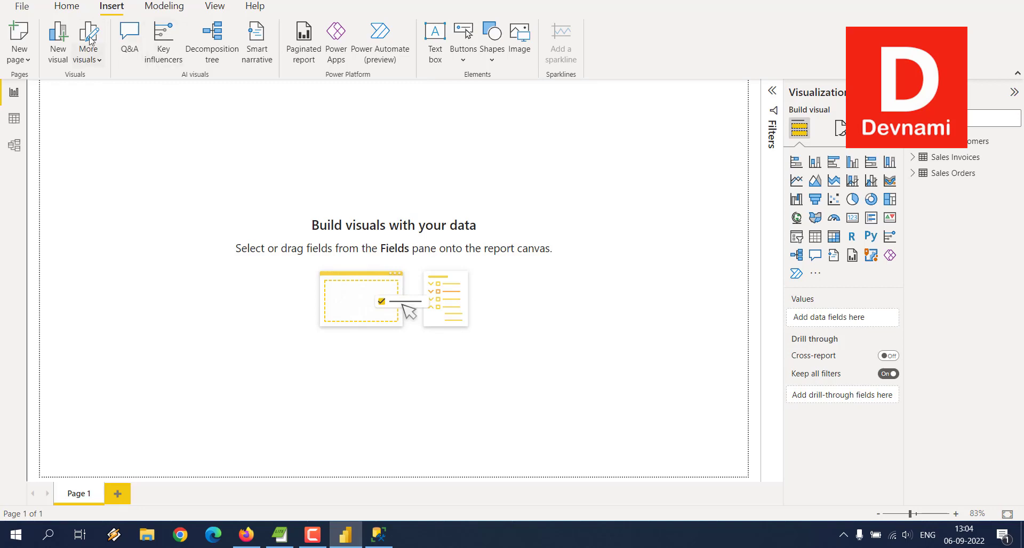
click(69, 7)
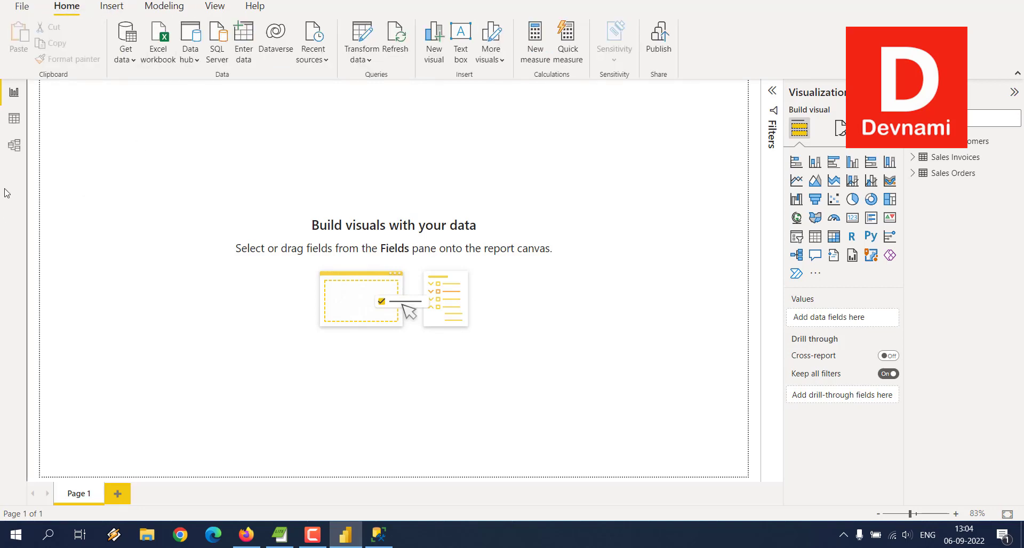
Examine the imported rows of the Sales Customers and Sales Orders tables in the data view.
click(15, 120)
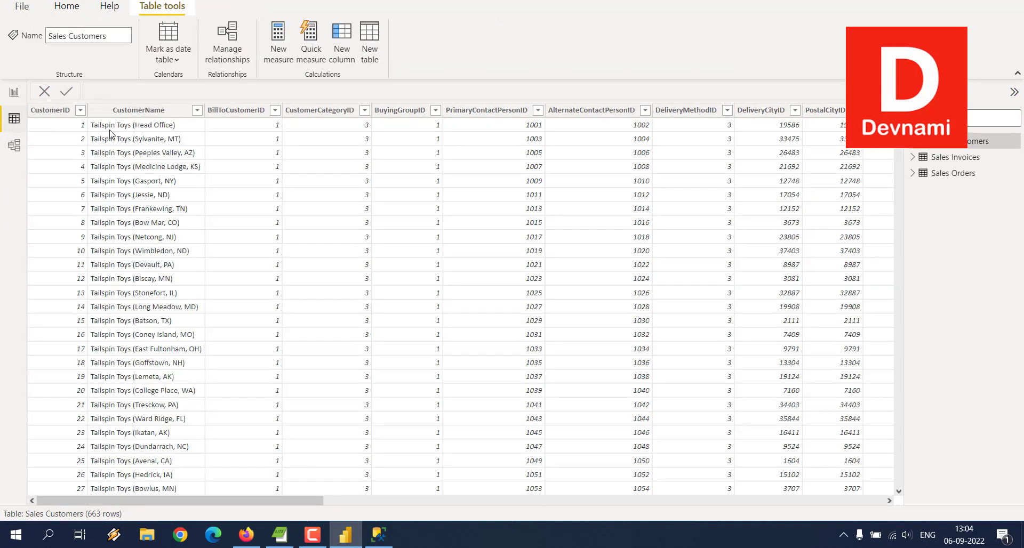
click(950, 158)
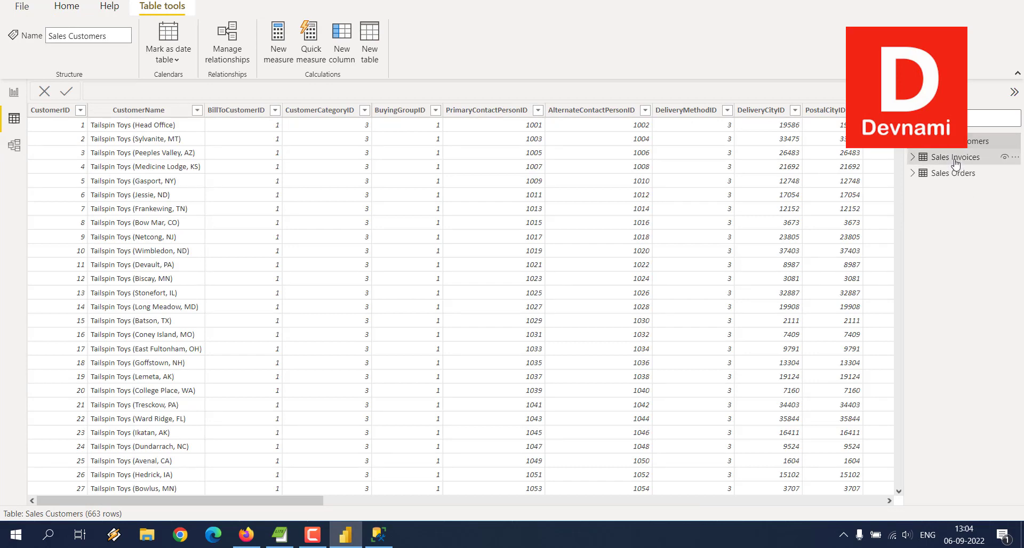
click(955, 174)
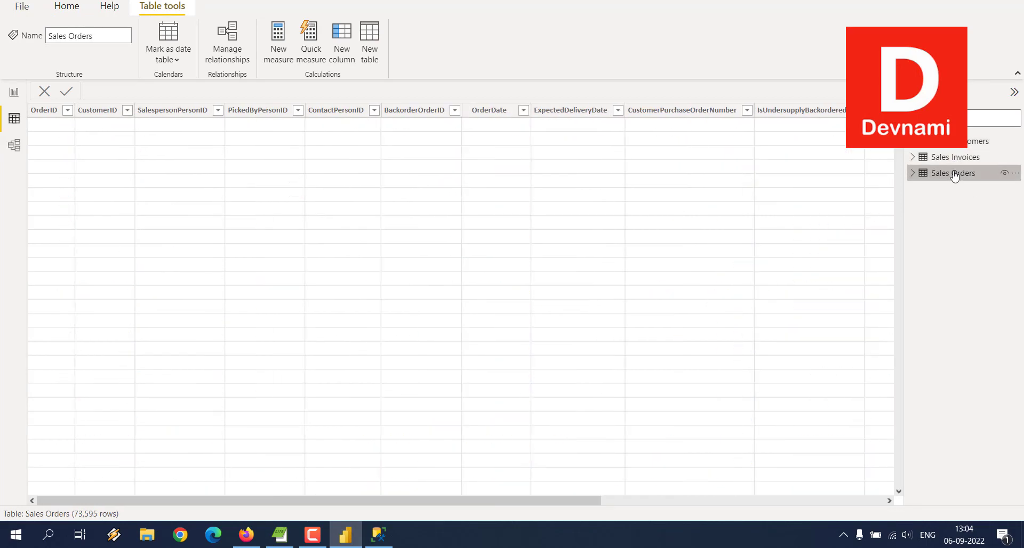
Examine the relationships between Sales Customers, Sales Orders and Sales Invoices in the model diagram.
click(16, 145)
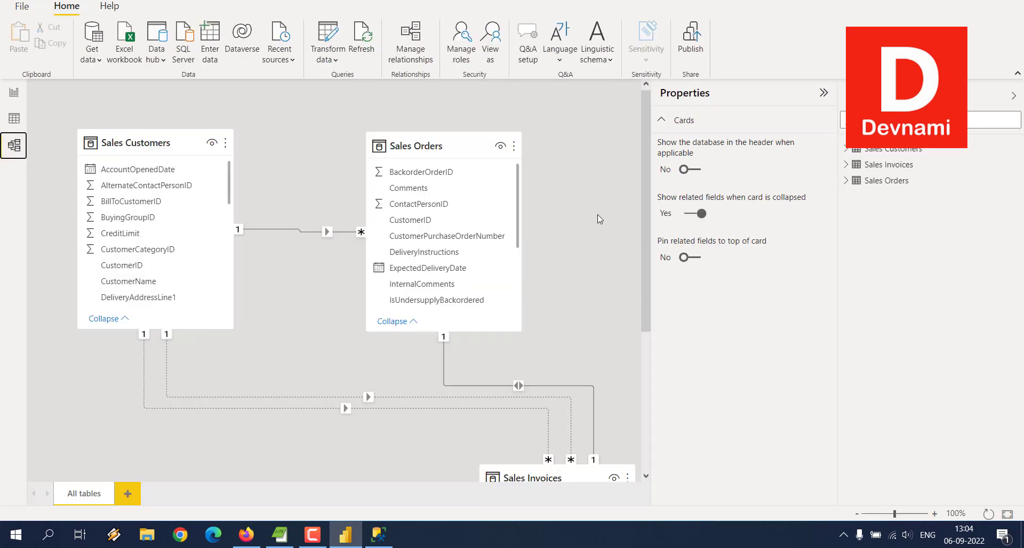
scroll(600, 218, down, 5)
scroll(601, 216, up, 5)
scroll(599, 209, down, 5)
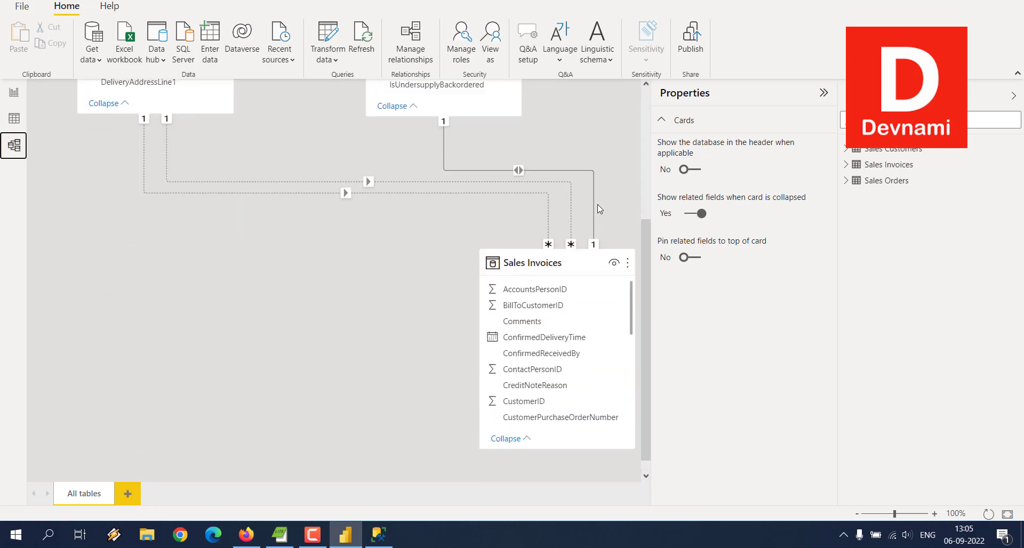
scroll(599, 209, up, 5)
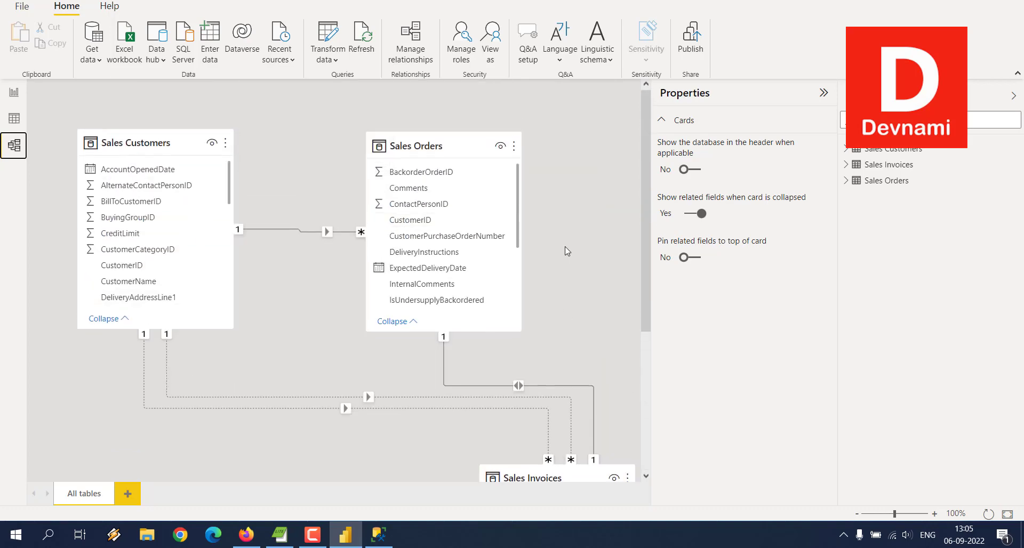
Return to the report view and collapse the Filters pane and the Sales Invoices field list.
click(13, 93)
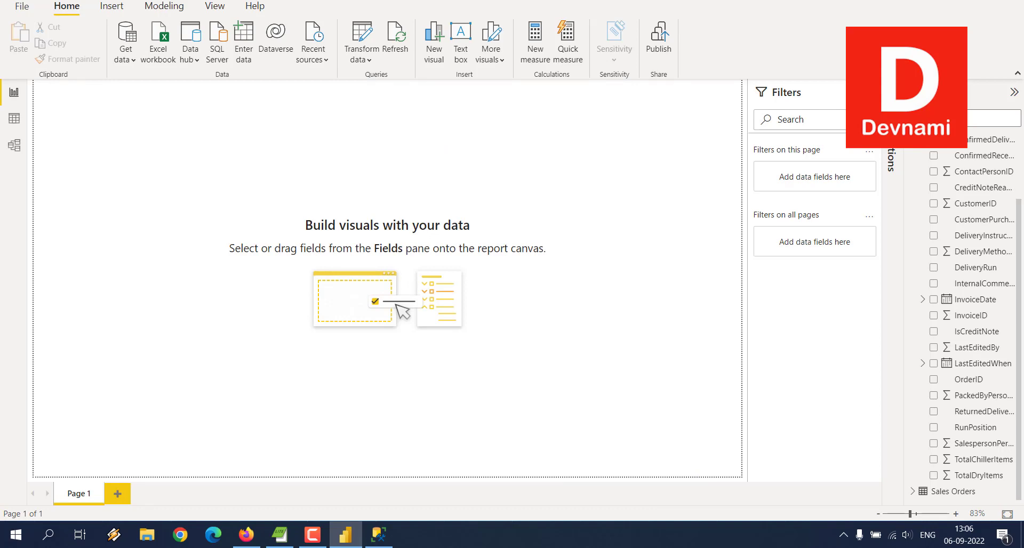
click(869, 93)
click(923, 141)
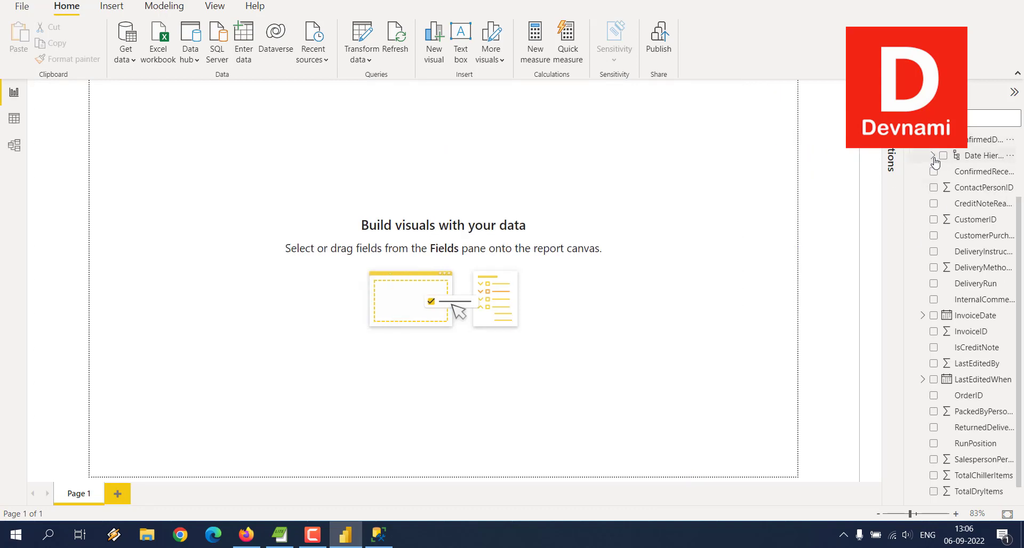
click(922, 141)
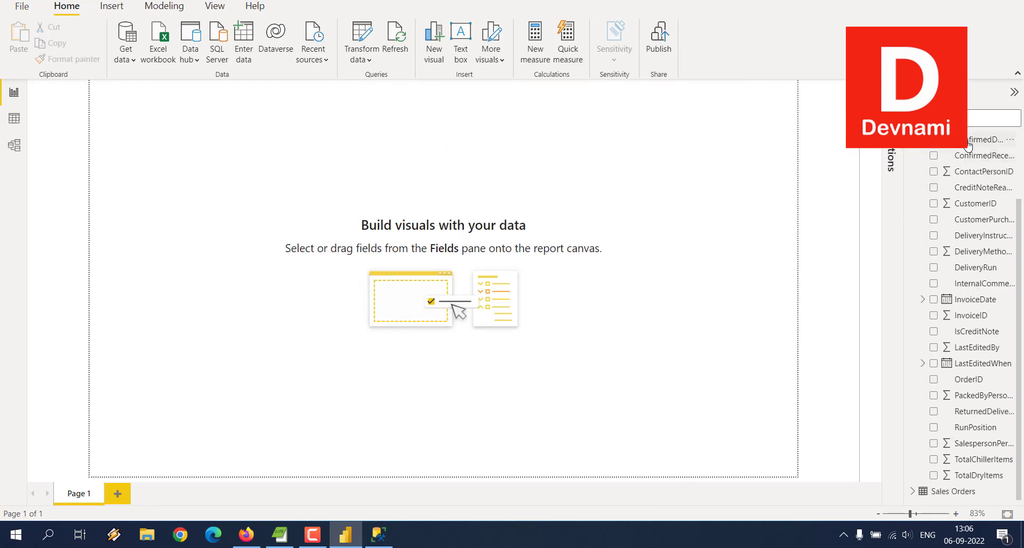
scroll(968, 147, up, 3)
click(915, 158)
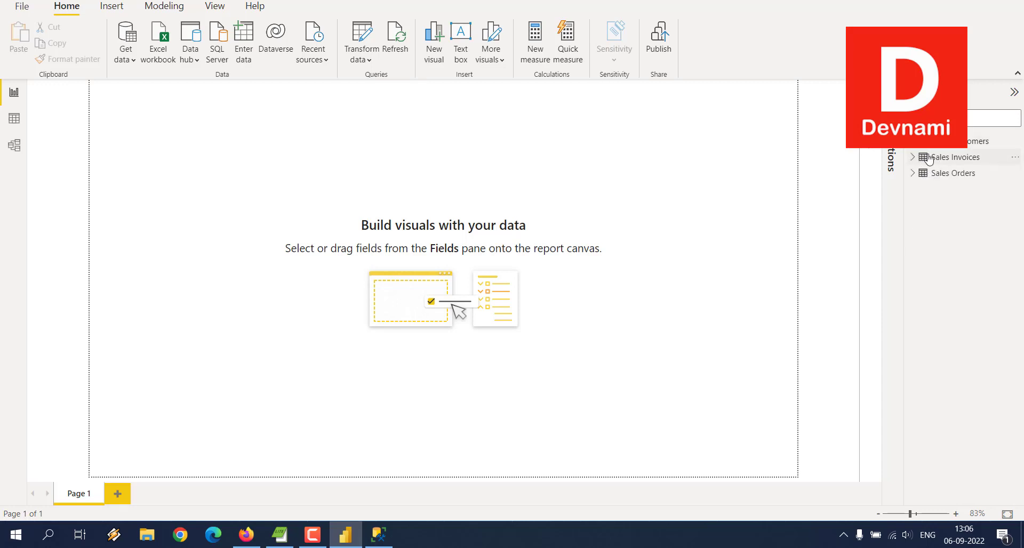
Start a manually entered table, and switch to SQL Server Management Studio to list the tables of the WideWorldImporters database.
click(245, 60)
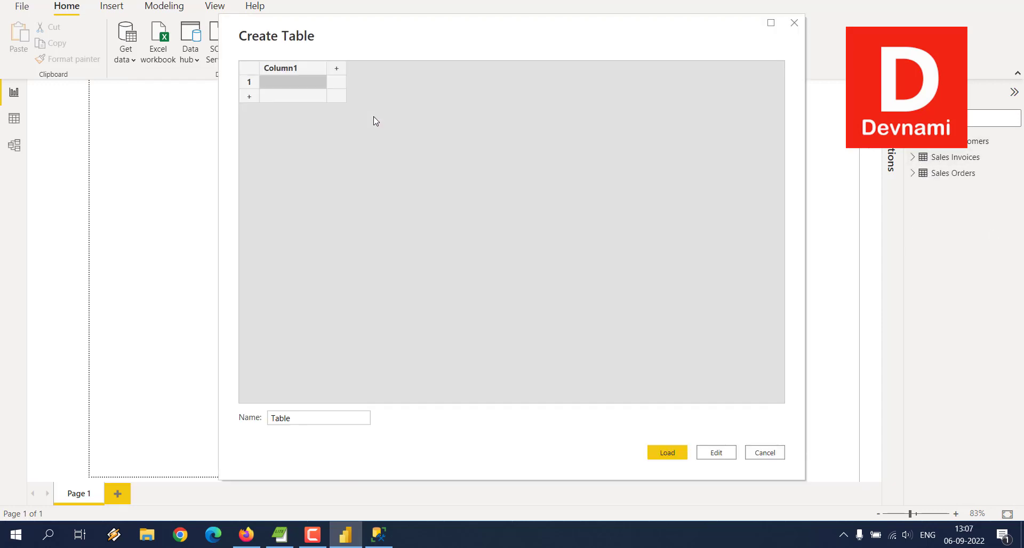
click(378, 542)
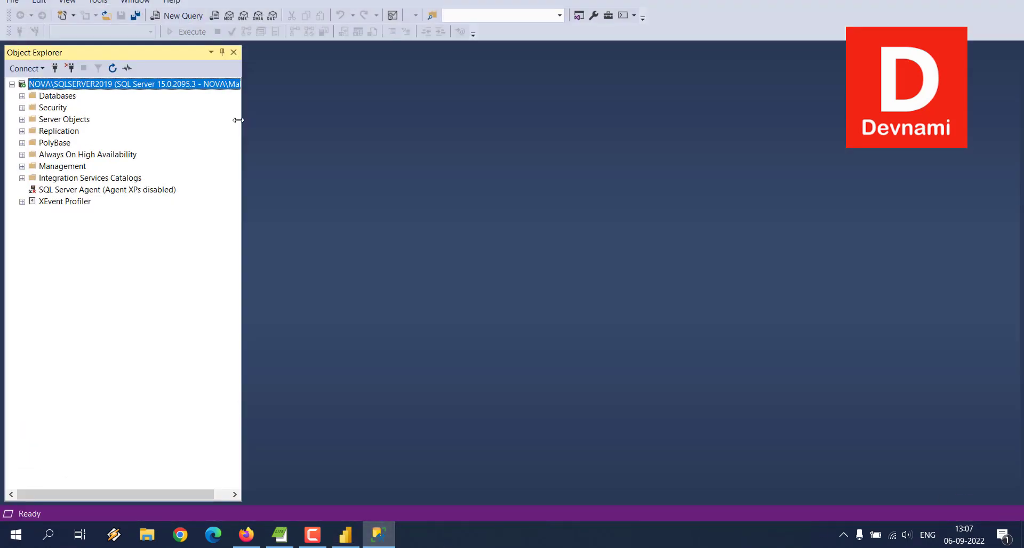
click(22, 96)
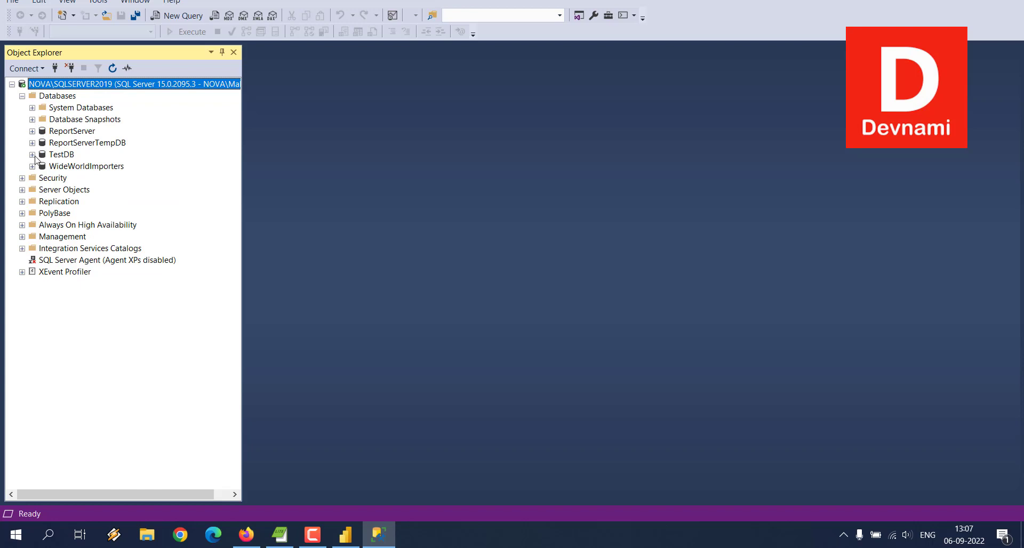
click(32, 166)
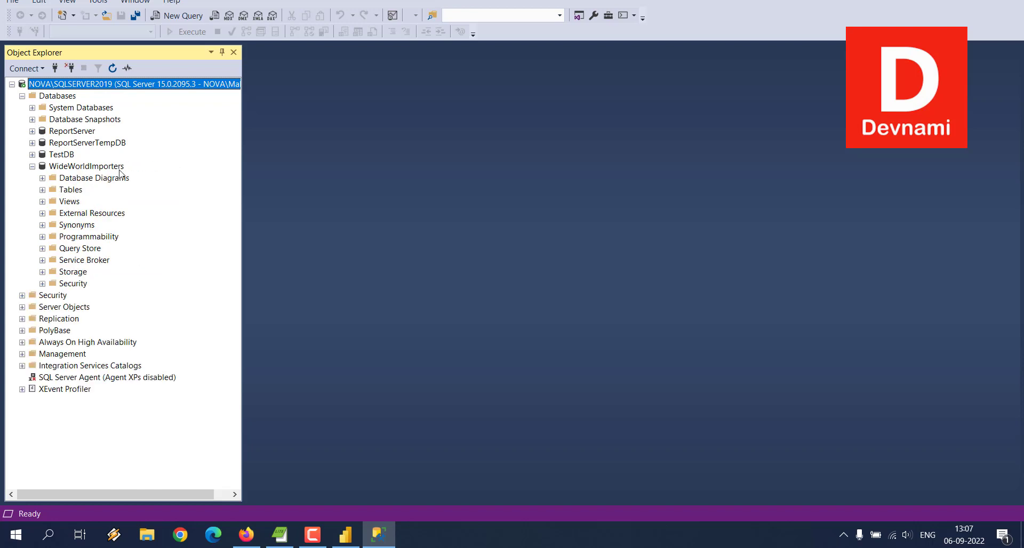
click(42, 190)
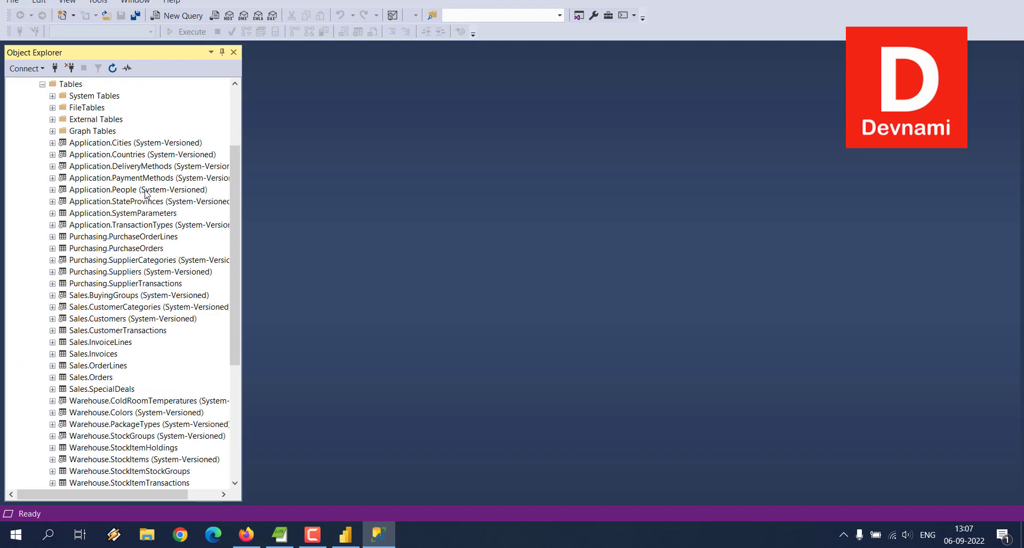
Query the top 1000 rows of the Sales.Orders table.
click(101, 378)
right_click(101, 379)
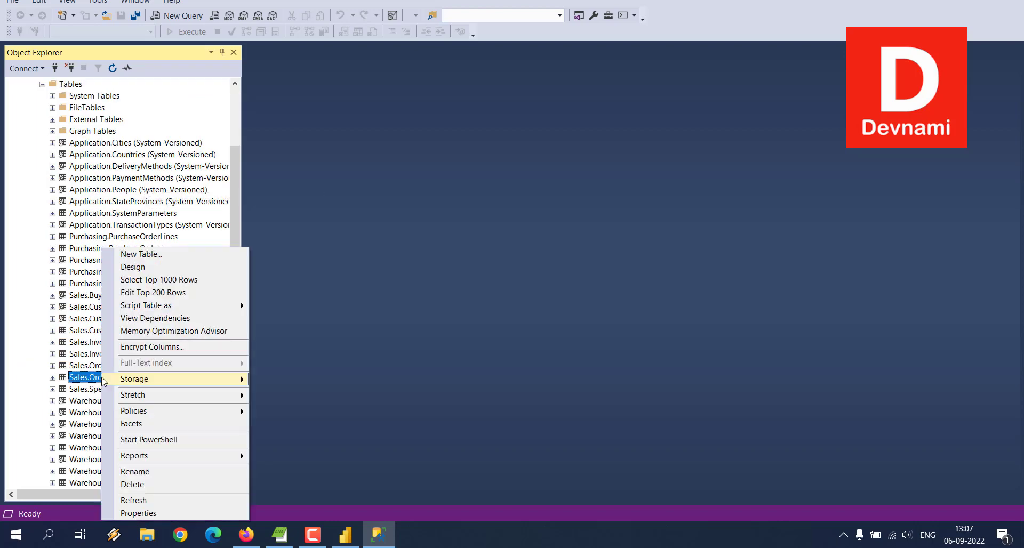
mouse_move(103, 379)
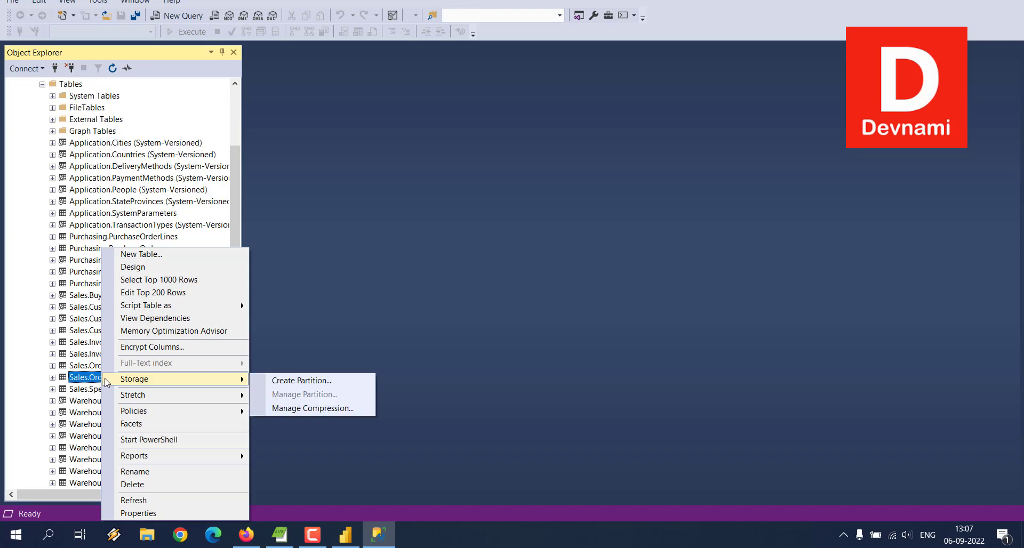
mouse_move(148, 305)
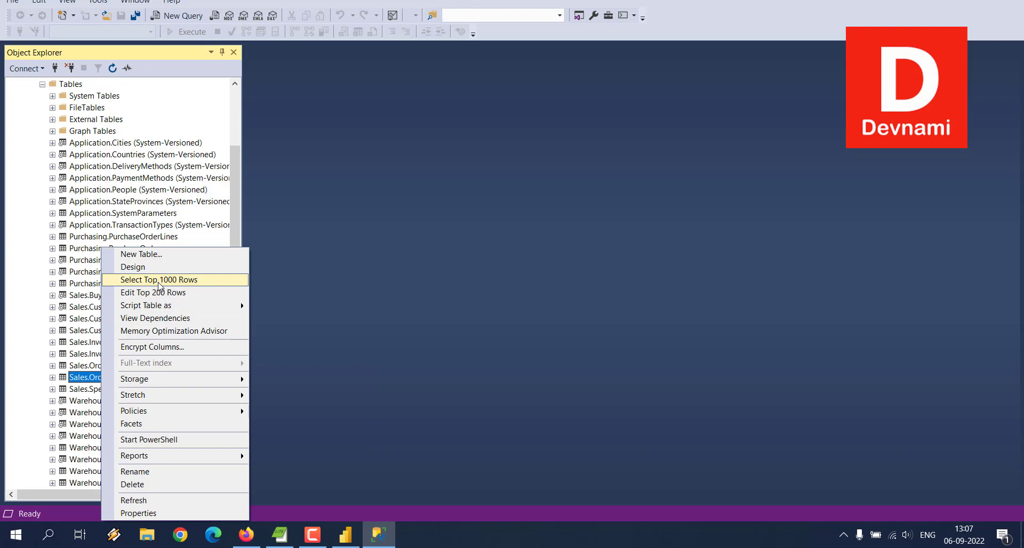
click(159, 280)
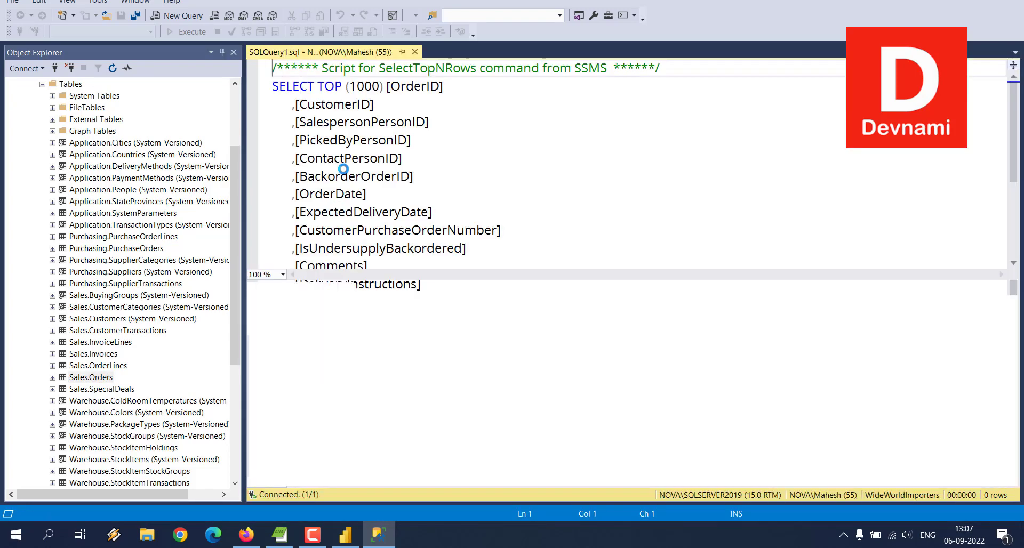
Look through the Sales.Orders query script and its result rows, and select the first result row.
click(397, 102)
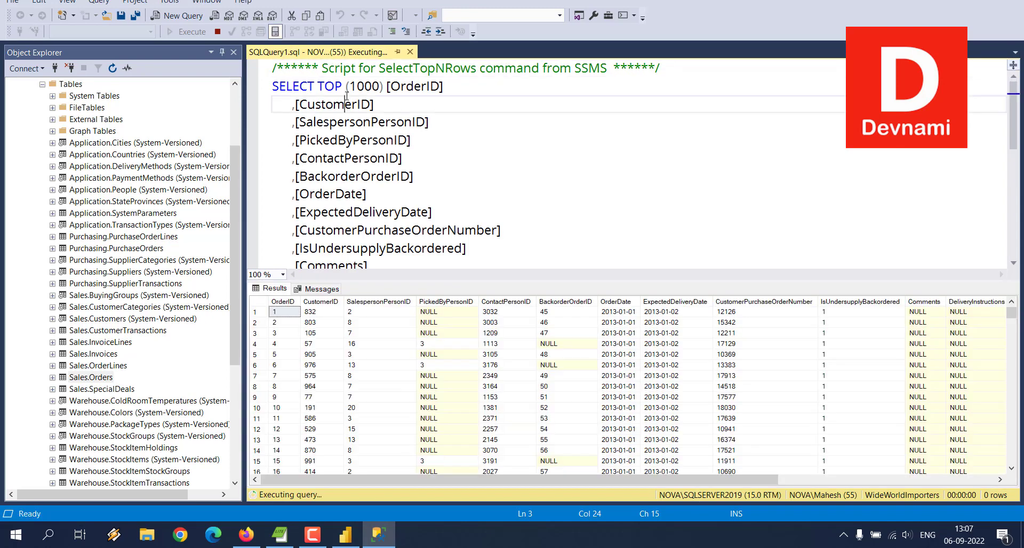
scroll(469, 132, down, 5)
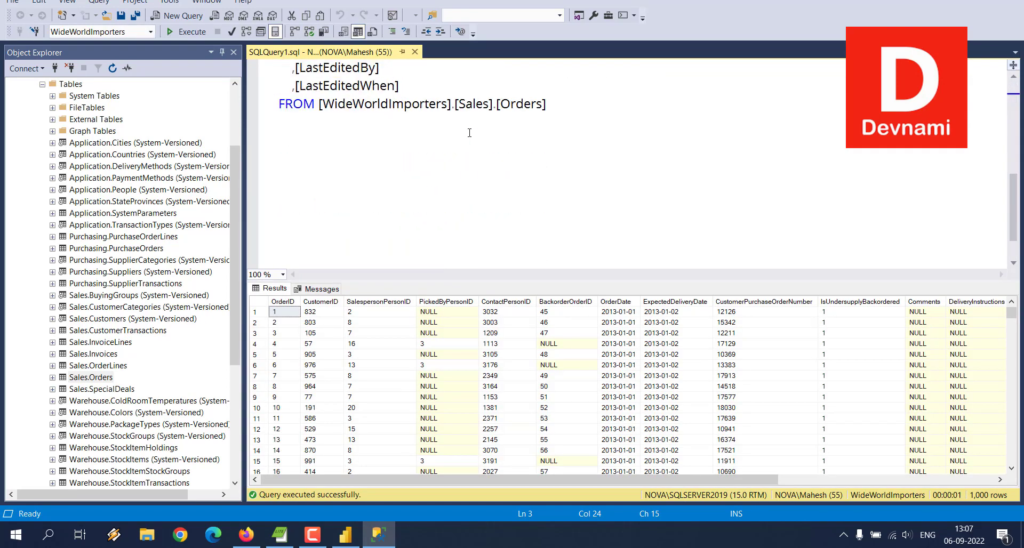
scroll(469, 132, up, 2)
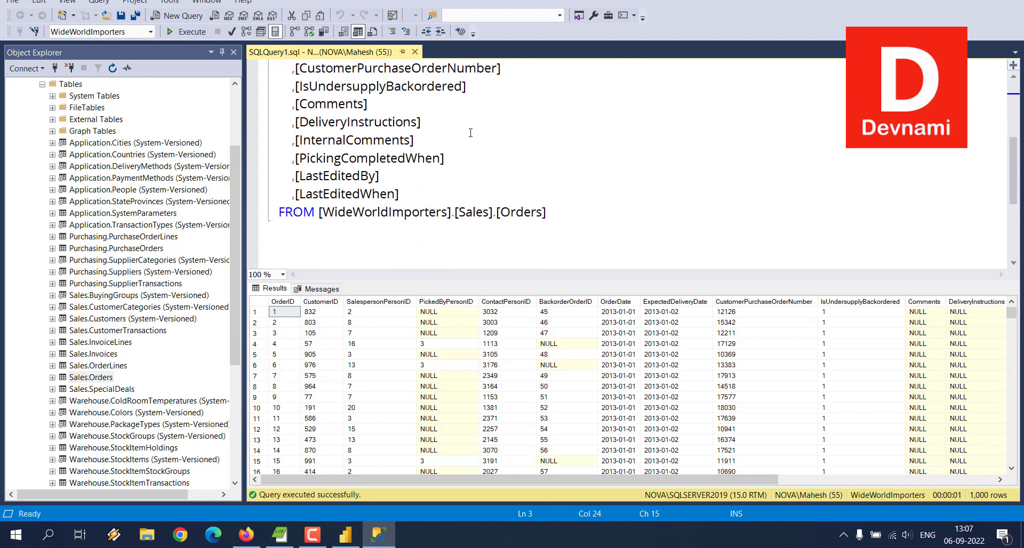
scroll(479, 446, down, 20)
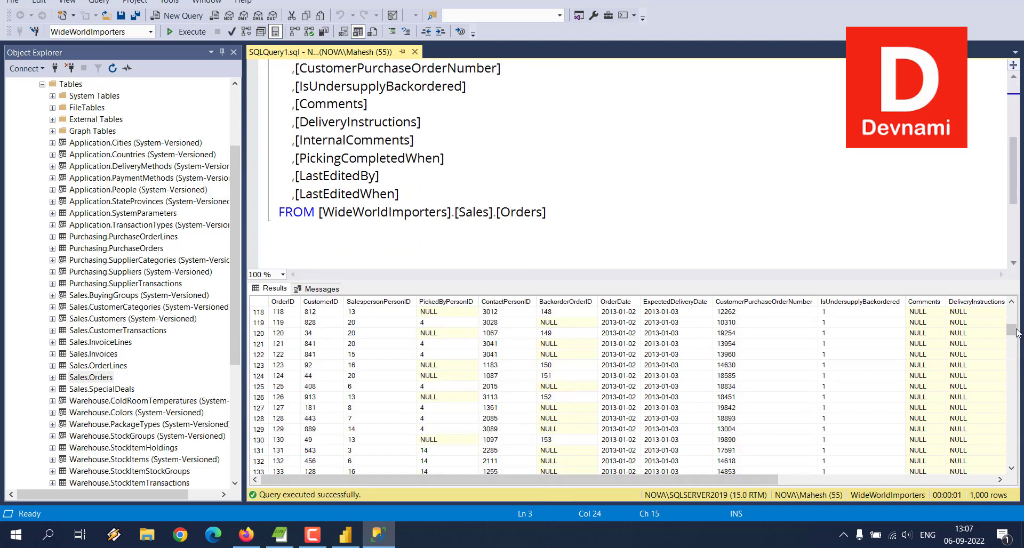
drag(1012, 331, 1022, 295)
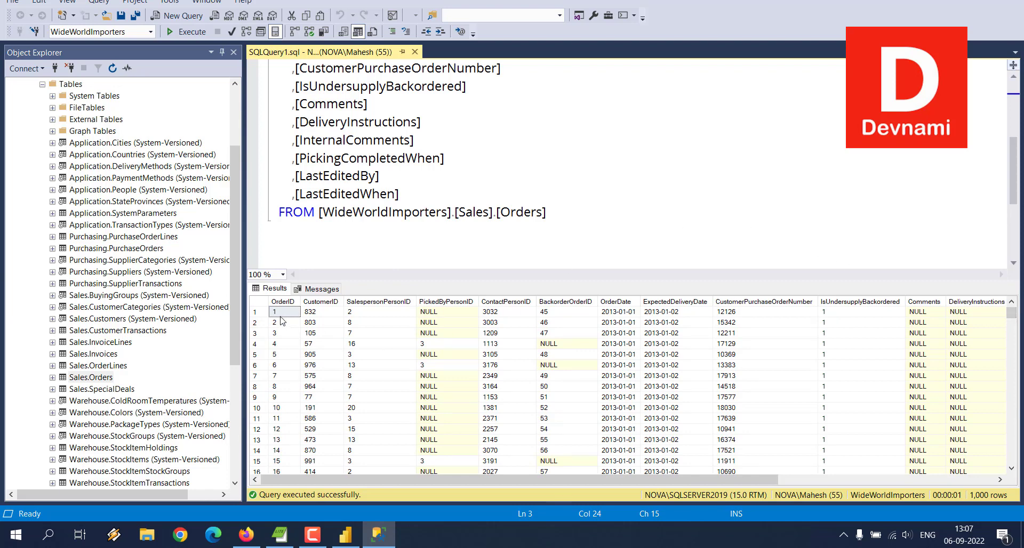
click(262, 313)
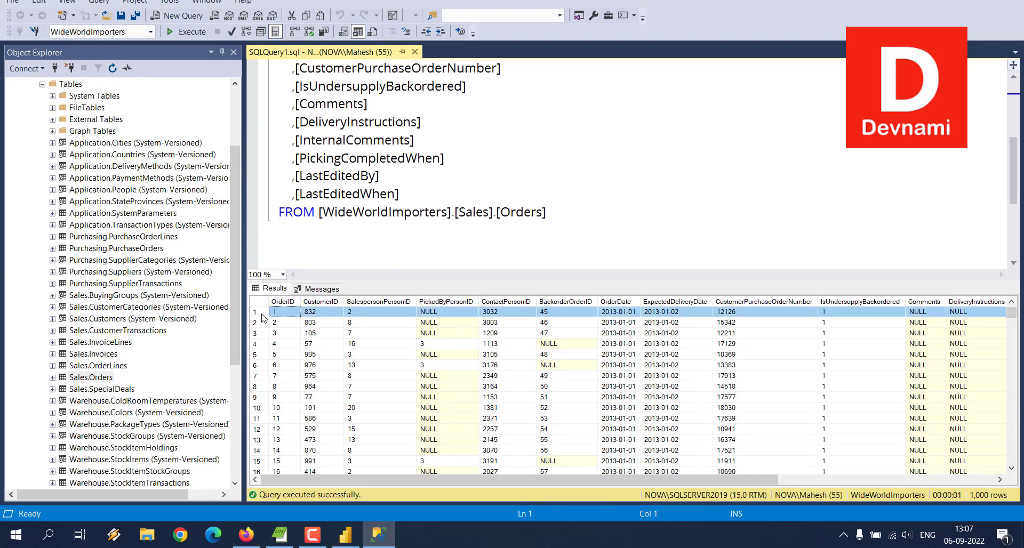
Copy all Sales.Orders result rows and try to paste them into the manually entered table in Power BI Desktop.
key(ctrl+a)
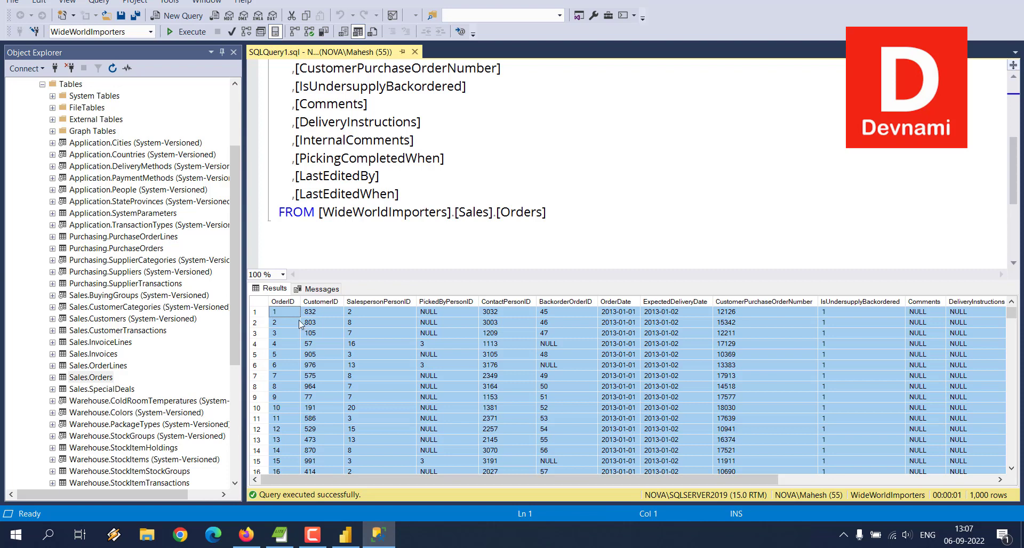
click(341, 538)
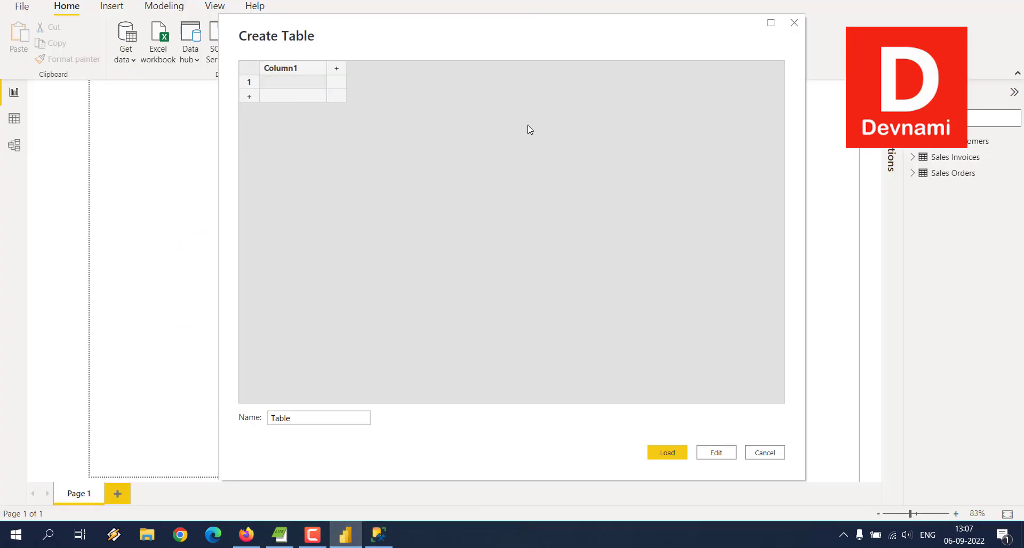
key(ctrl+v)
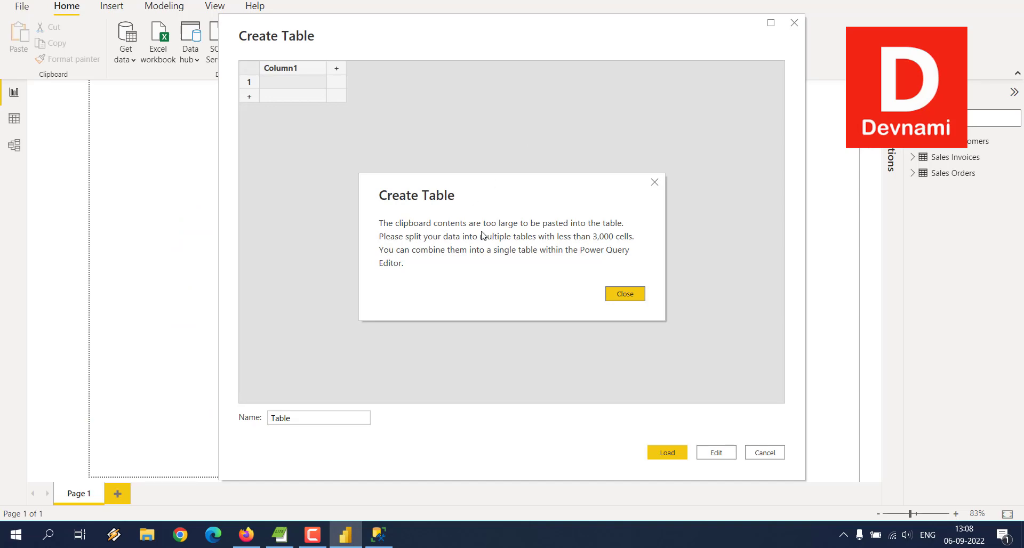
click(654, 182)
Copy the first 177 Sales.Orders result rows in SQL Server Management Studio and paste them into the manually entered table in Power BI Desktop.
click(379, 535)
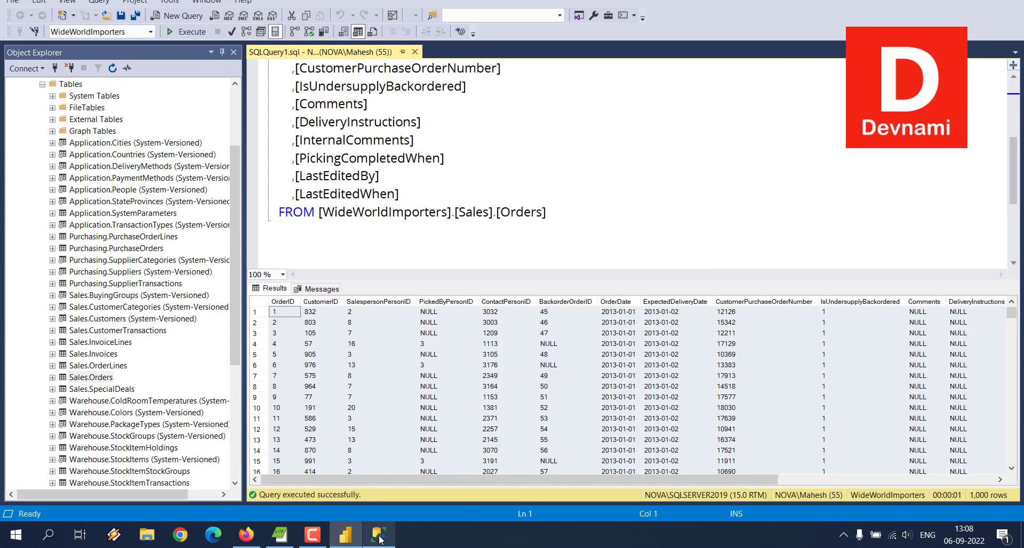
click(324, 376)
drag(275, 312, 1005, 428)
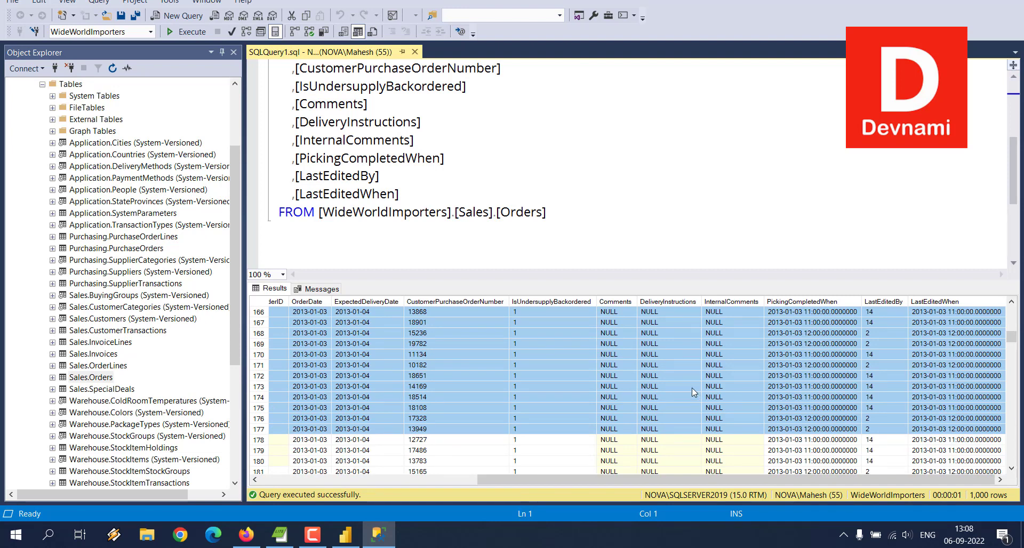
click(346, 535)
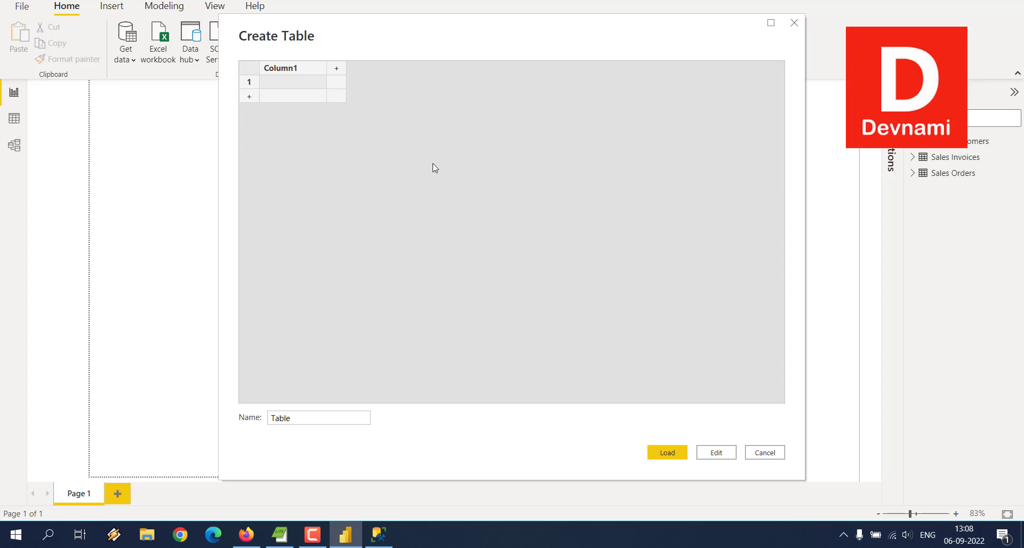
key(ctrl+v)
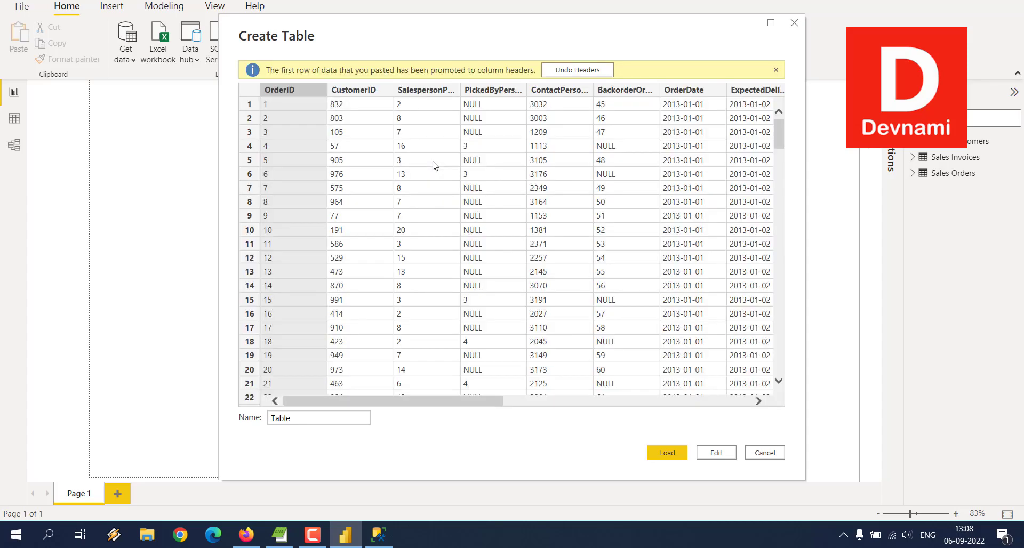
Look through the pasted order rows and cancel the manually entered table without loading it.
scroll(435, 165, down, 20)
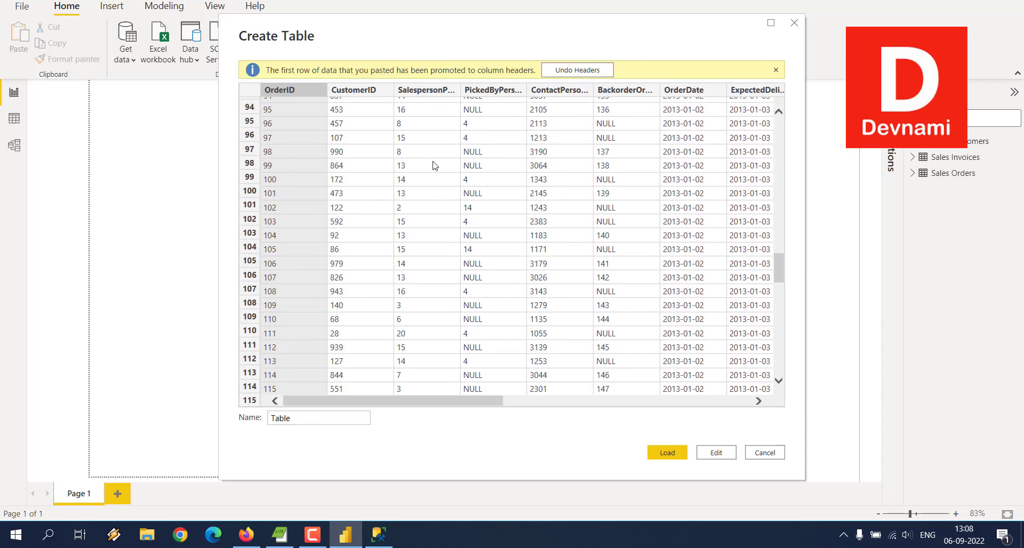
scroll(434, 165, down, 20)
scroll(434, 165, up, 20)
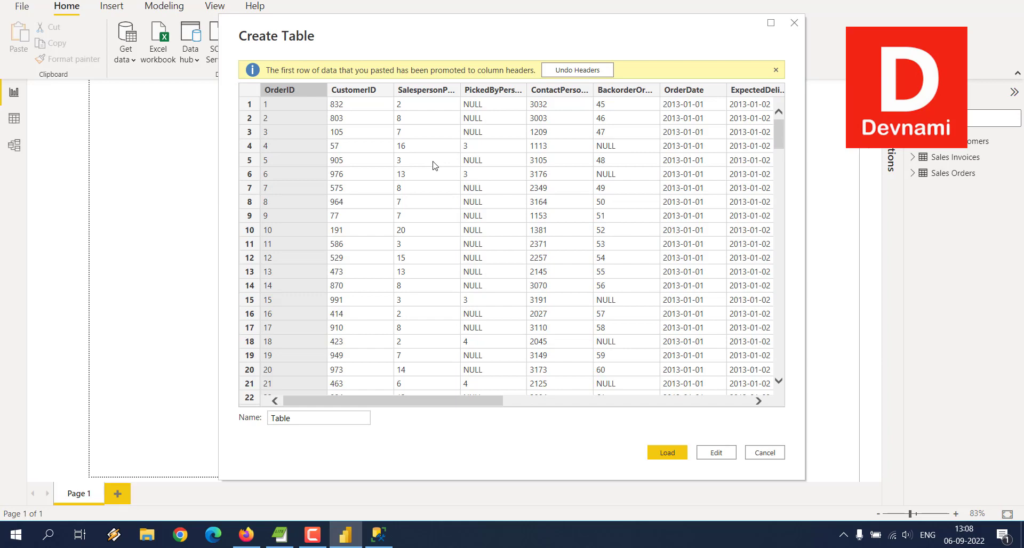
click(772, 455)
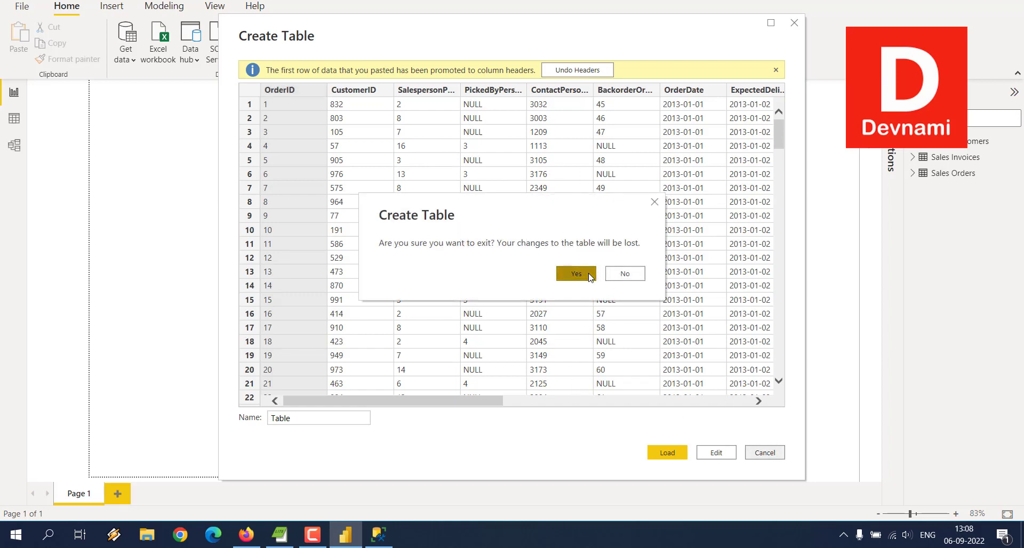
click(624, 274)
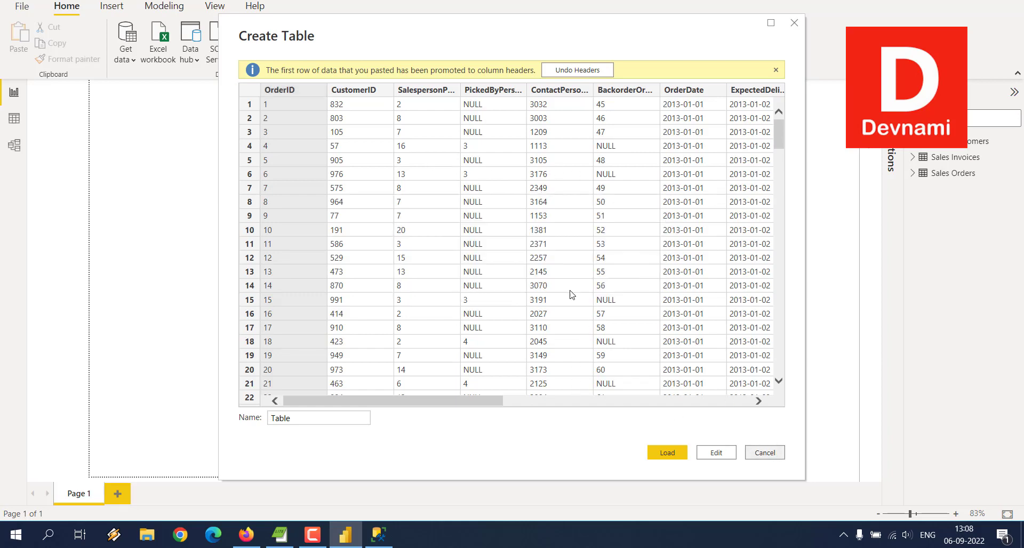
click(765, 453)
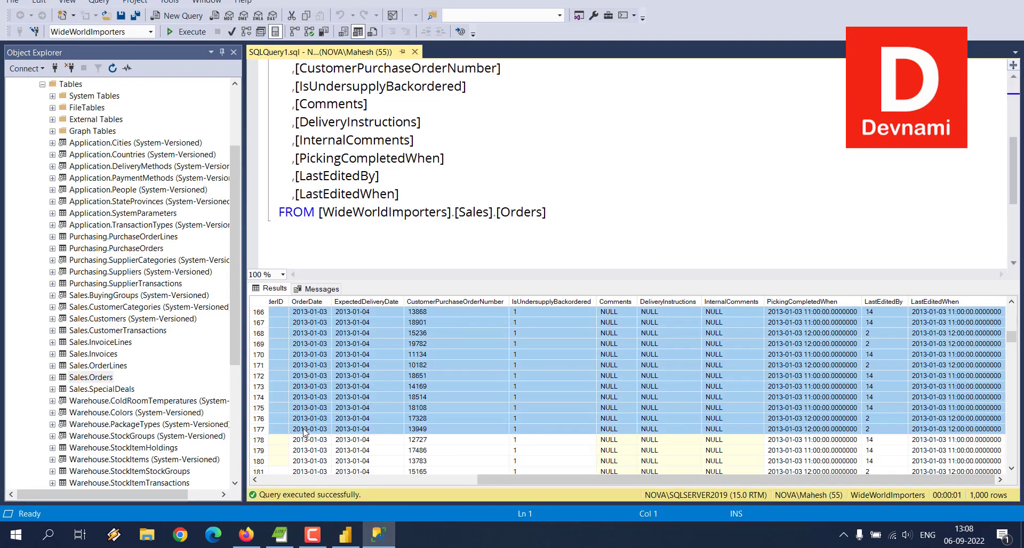
View the database sources of the Power BI service in Firefox, and open the complete Get Data source list in Power BI Desktop.
click(246, 535)
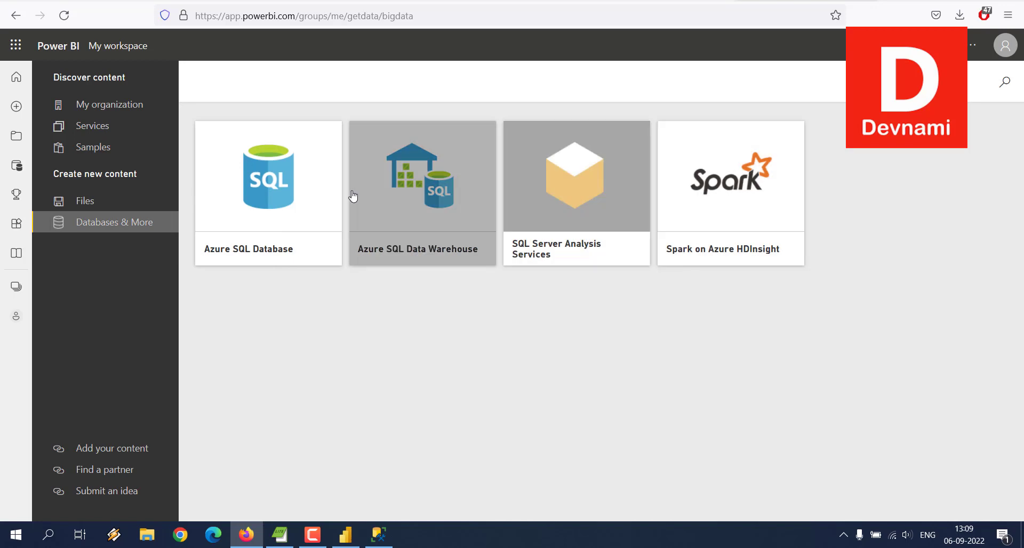
click(345, 535)
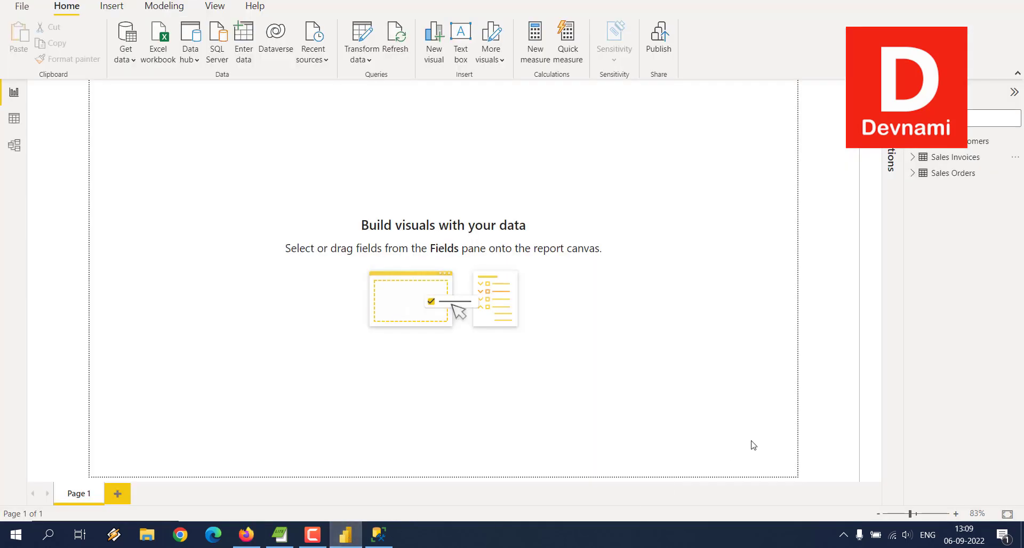
click(134, 66)
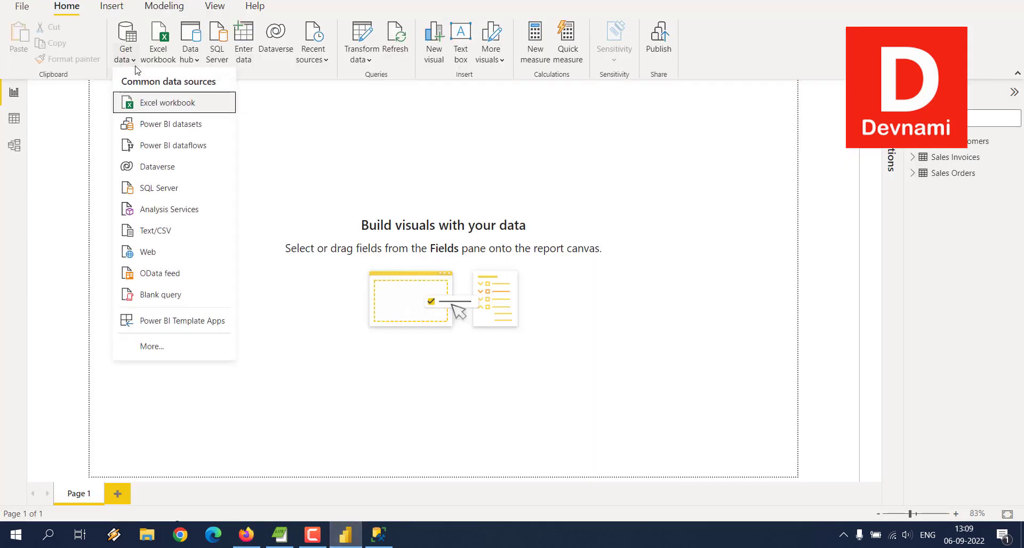
click(150, 345)
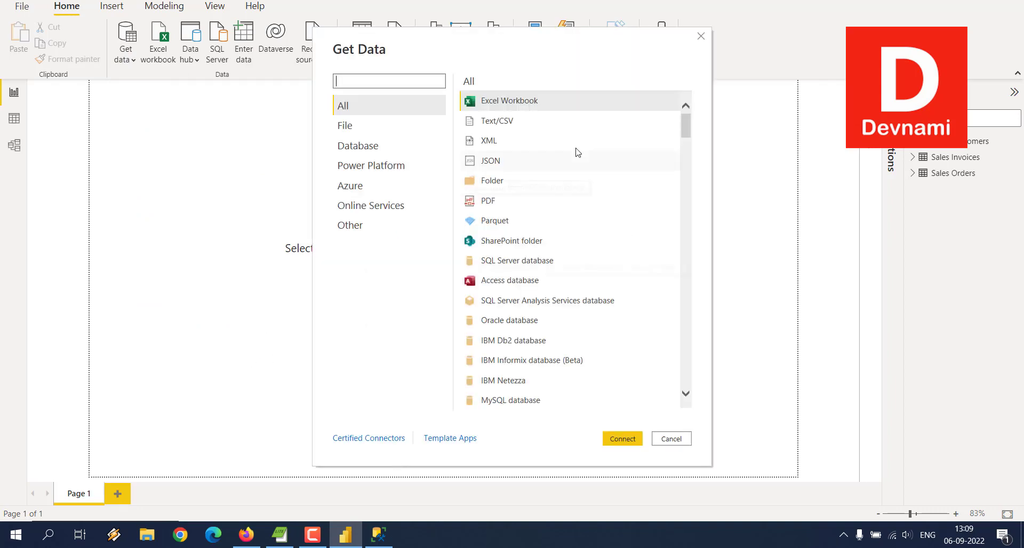
Examine the full list of connectors in the Get Data dialog, from file and database sources to Azure and online services.
scroll(598, 152, down, 1)
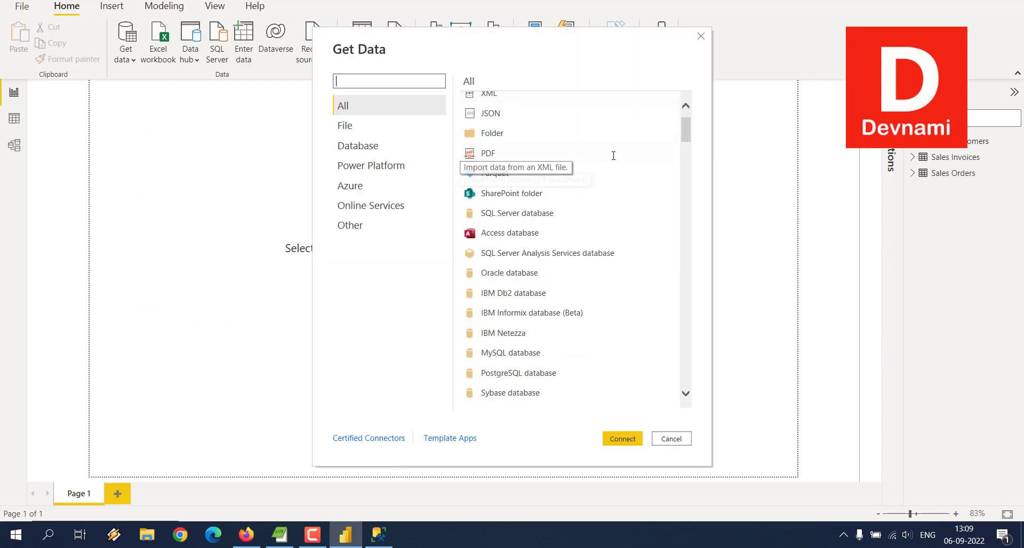
scroll(613, 156, down, 3)
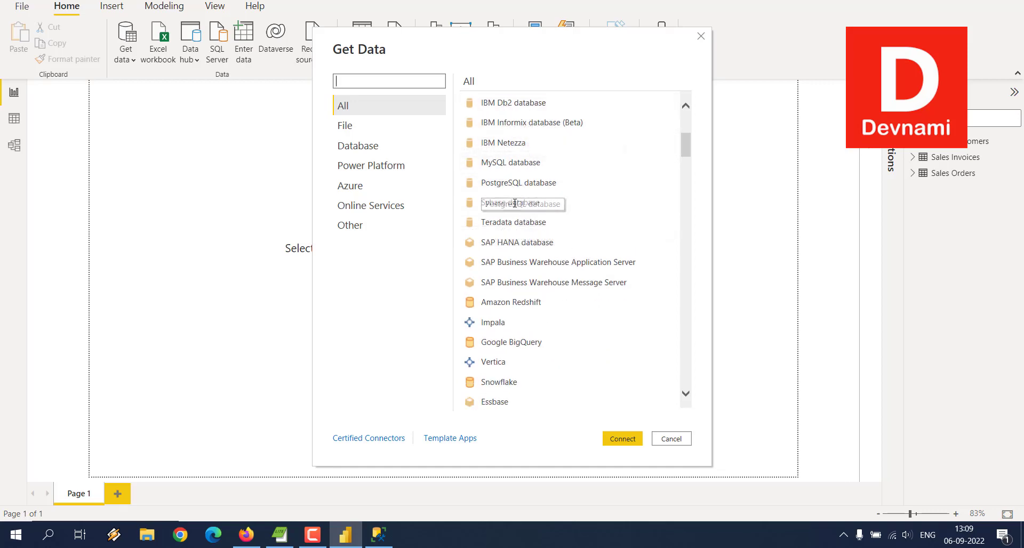
scroll(602, 234, down, 2)
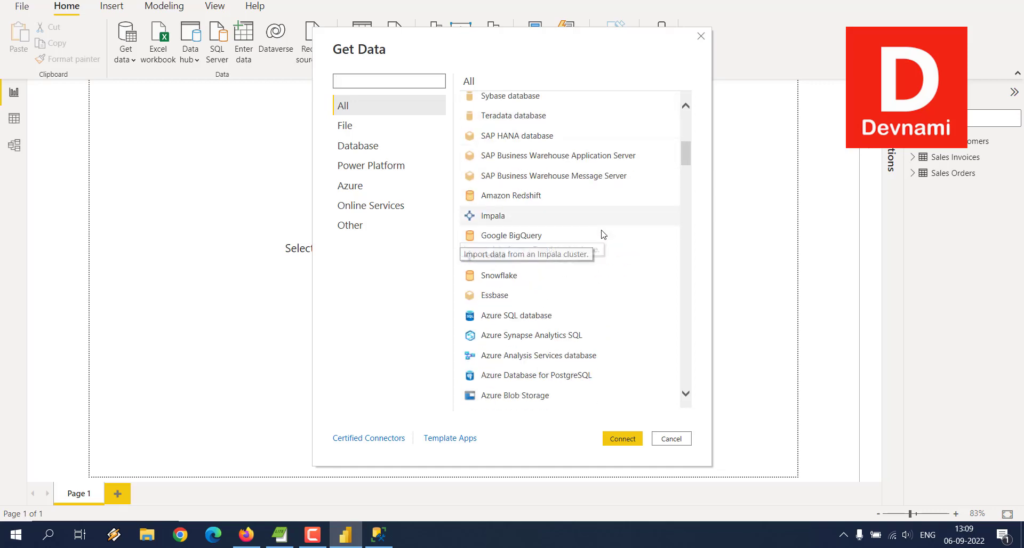
scroll(603, 235, down, 8)
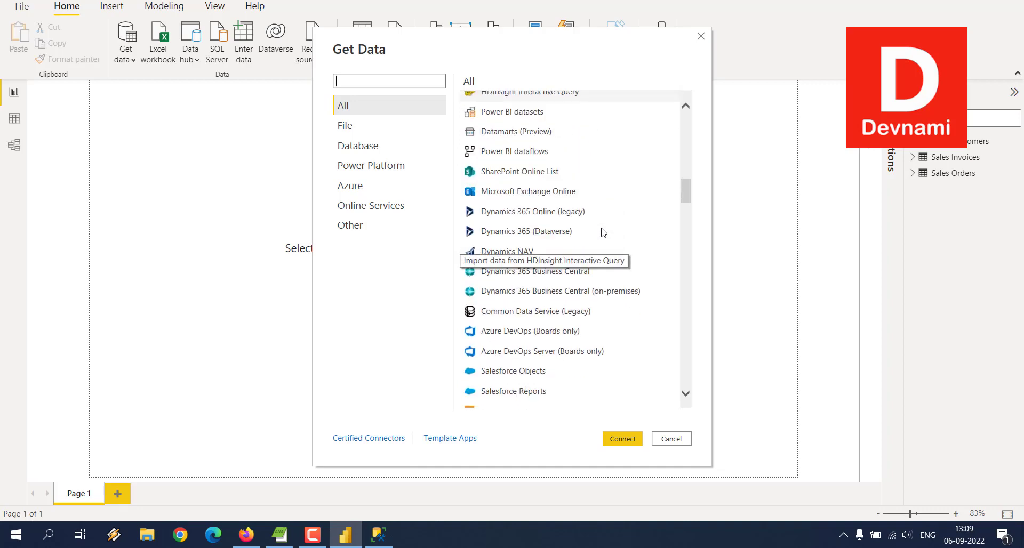
scroll(603, 232, up, 5)
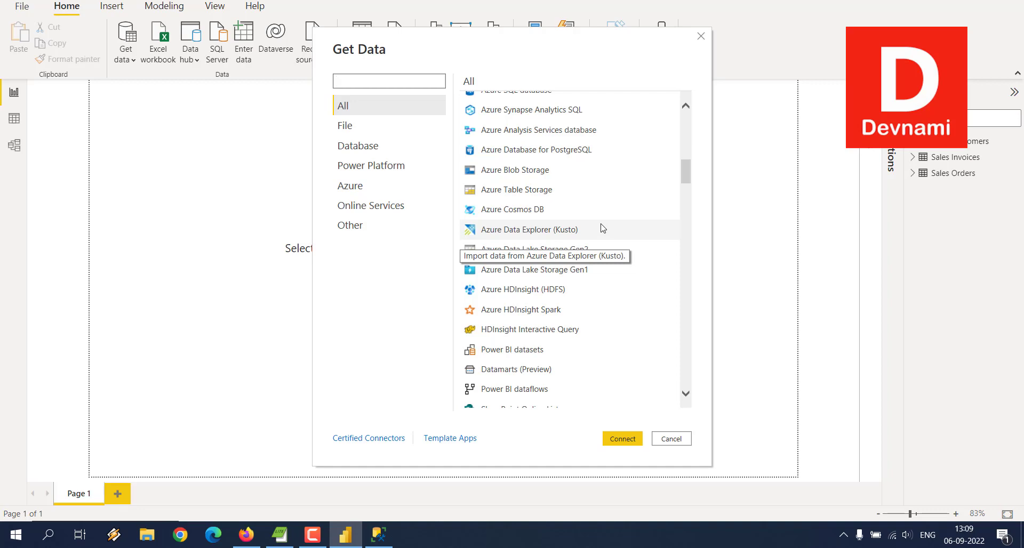
scroll(645, 233, down, 2)
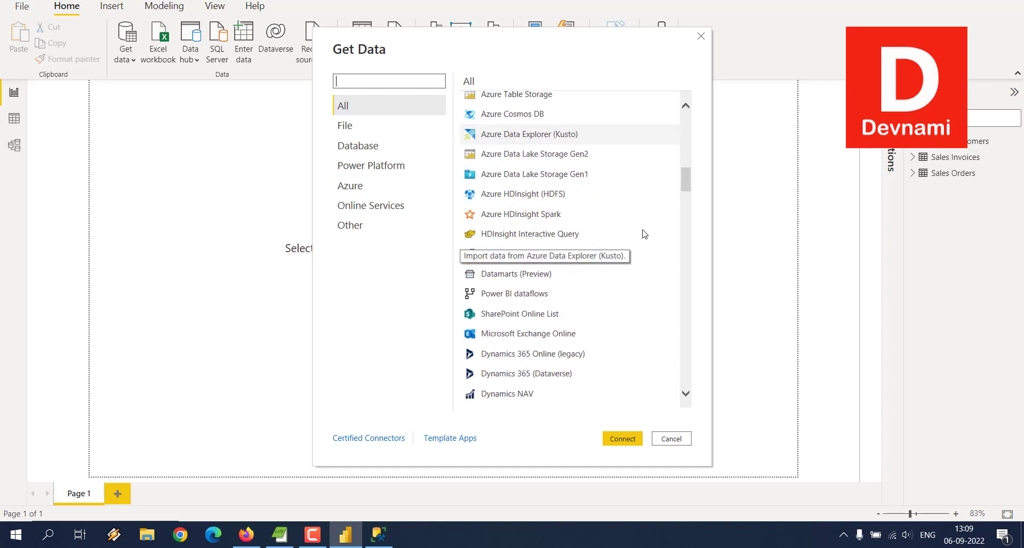
scroll(645, 233, down, 4)
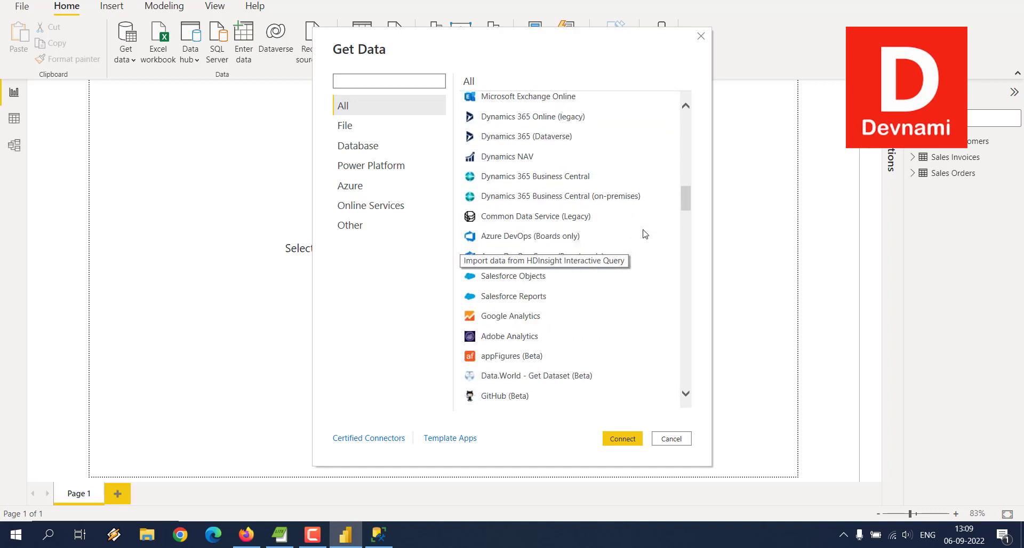
scroll(646, 233, down, 1)
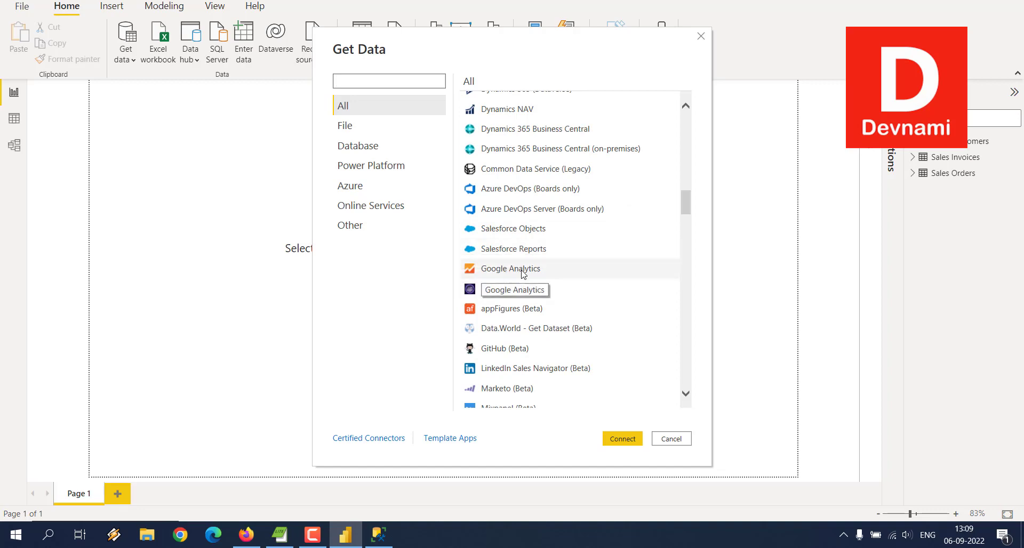
scroll(606, 263, down, 2)
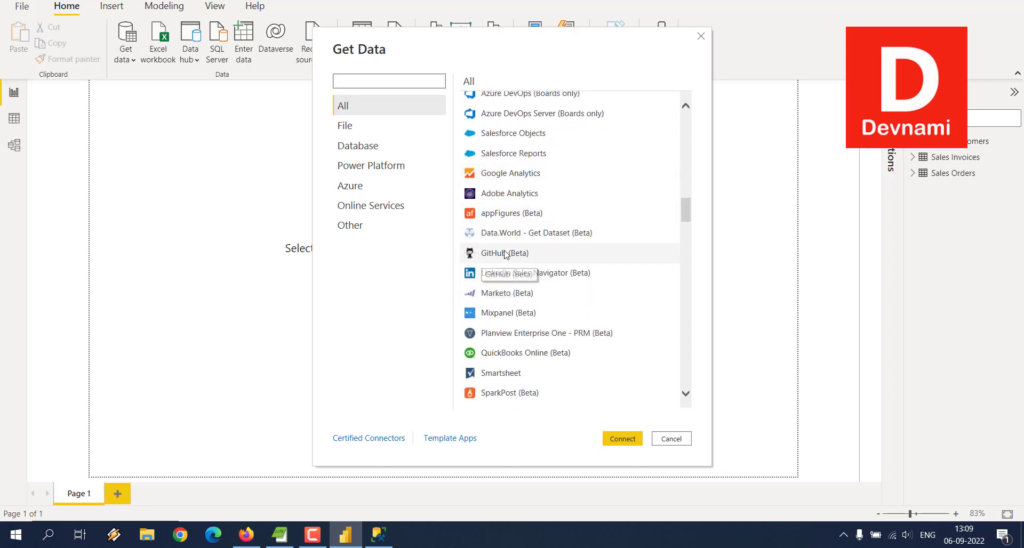
scroll(674, 294, down, 3)
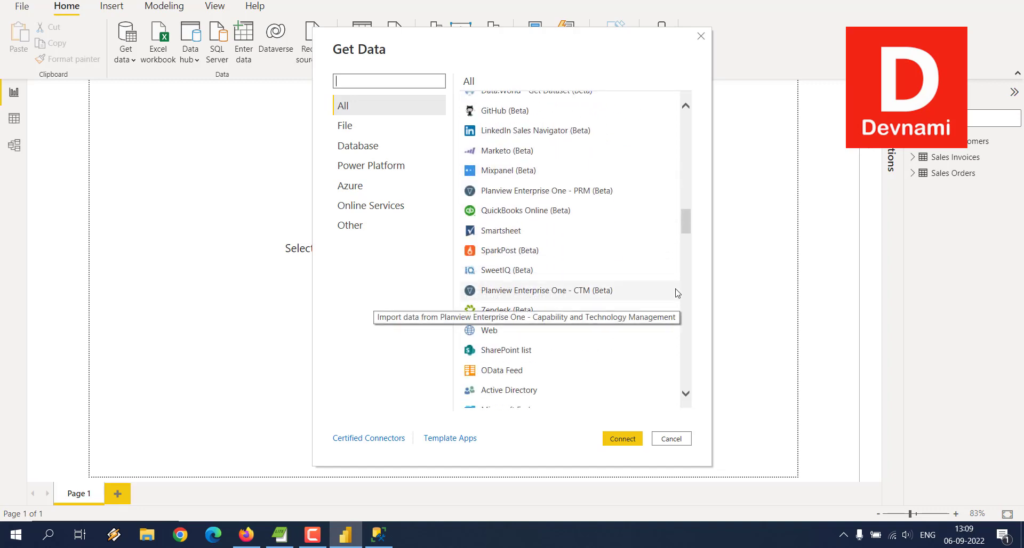
scroll(675, 293, down, 3)
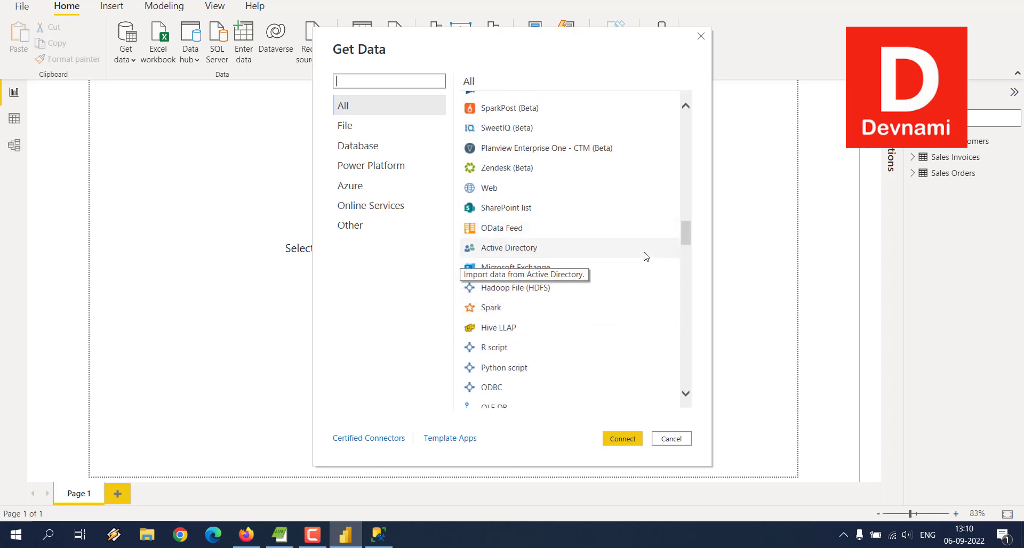
scroll(645, 257, down, 12)
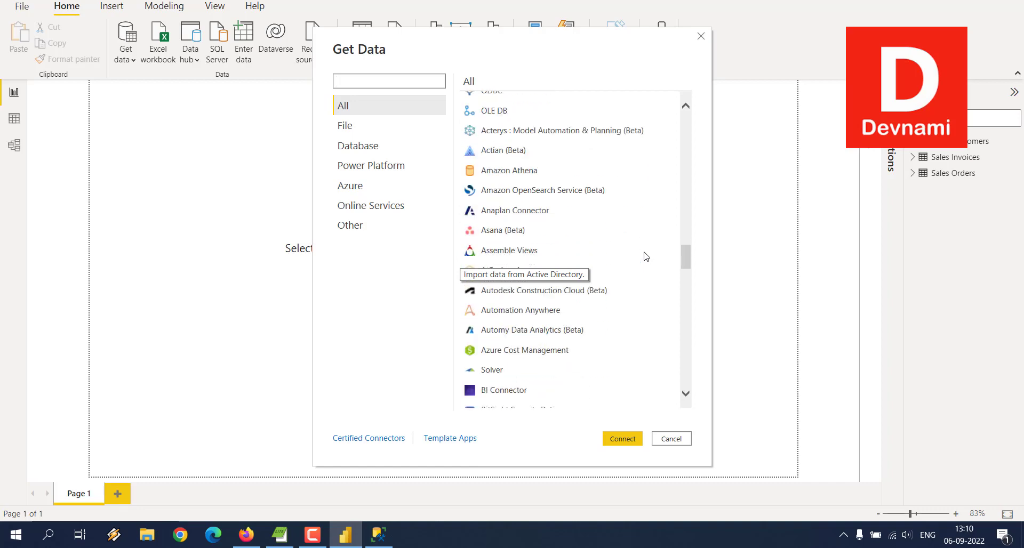
scroll(646, 256, down, 15)
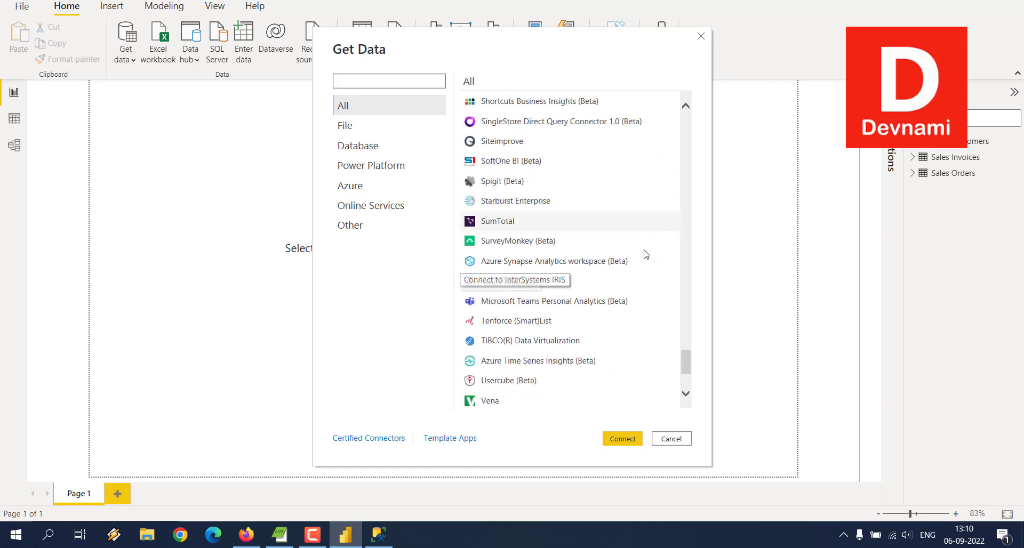
Switch to the Power BI service in Firefox, view the template apps under Services, and go back to the page for adding data.
click(246, 535)
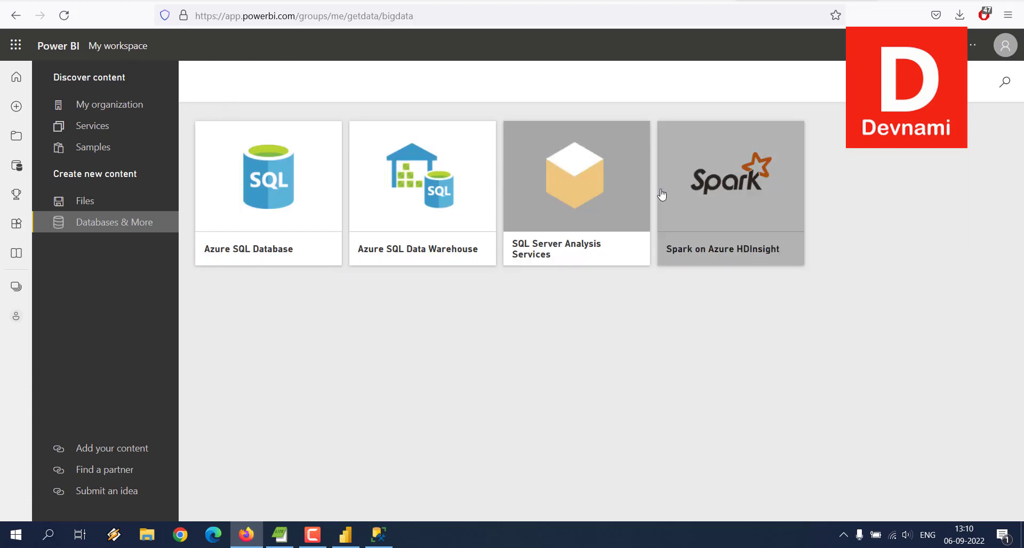
click(85, 126)
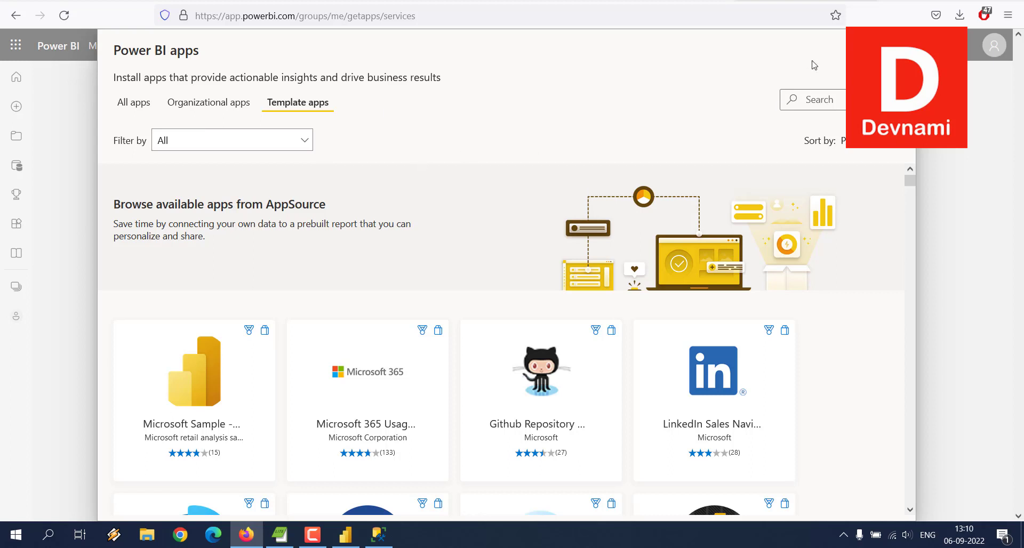
key(alt+Left)
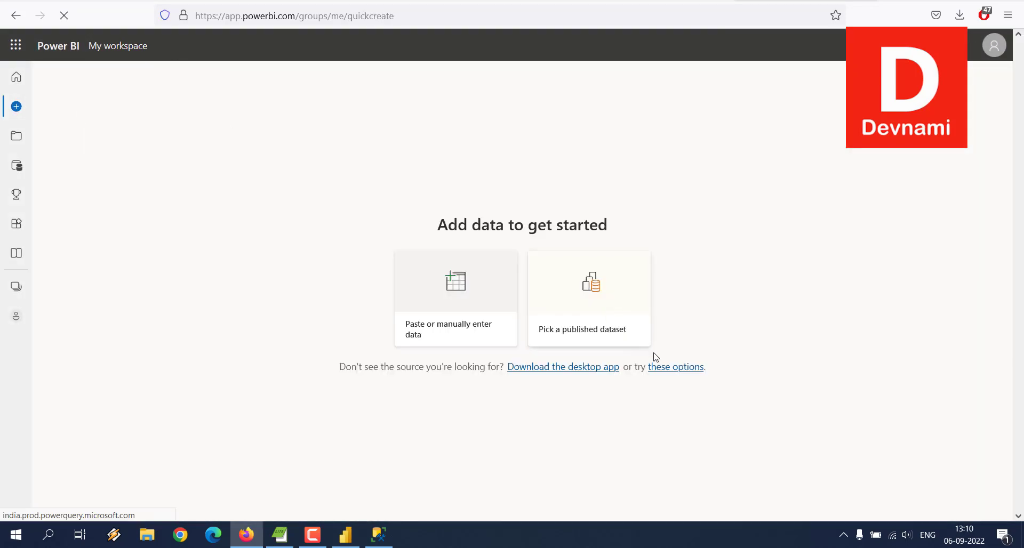
Open the other Get Data options of the Power BI service and browse the template apps offered under Services.
click(696, 368)
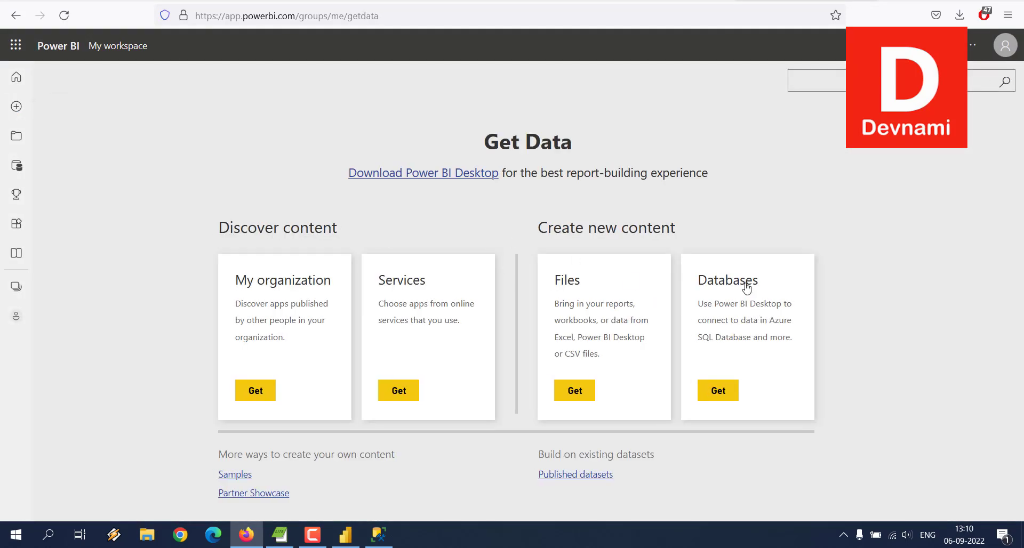
click(401, 393)
click(399, 391)
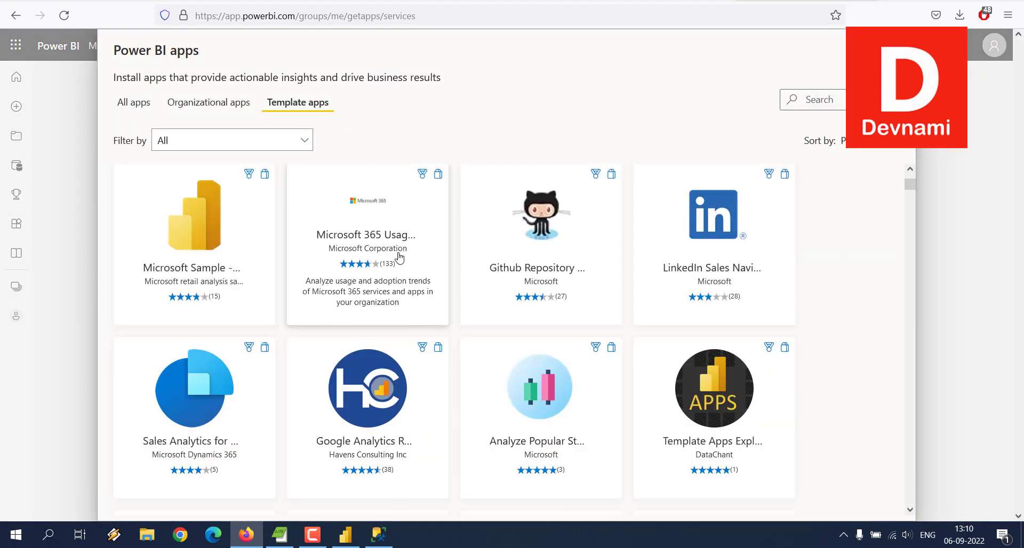
scroll(399, 259, down, 10)
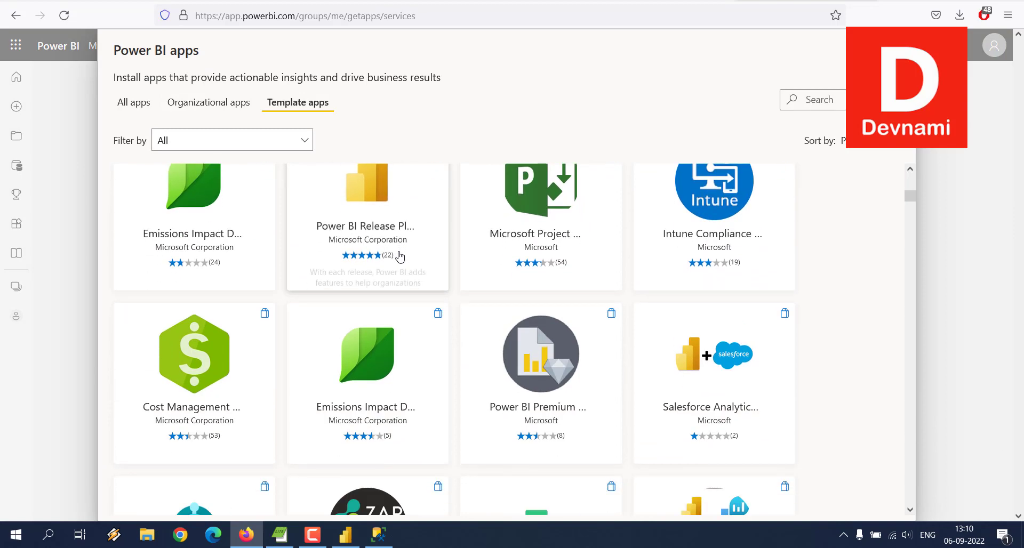
Examine the template apps offered in the Power BI service, going further down the list.
scroll(400, 257, down, 4)
scroll(401, 256, down, 3)
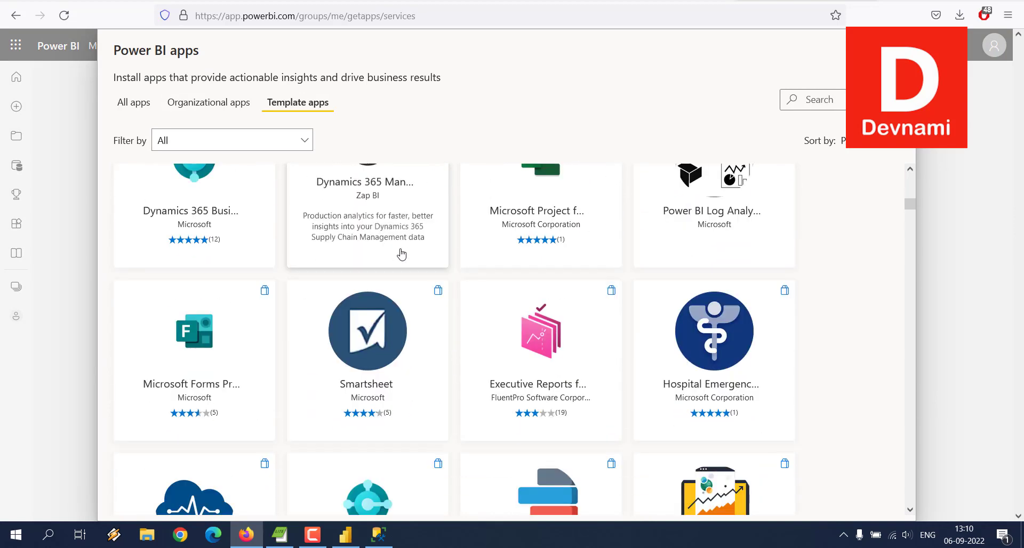
scroll(402, 255, down, 2)
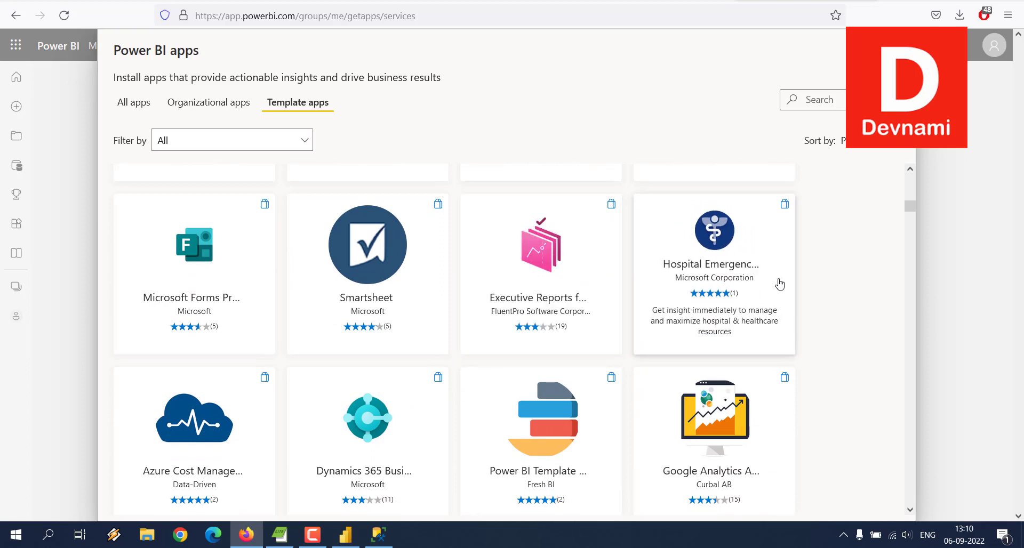
scroll(779, 285, down, 5)
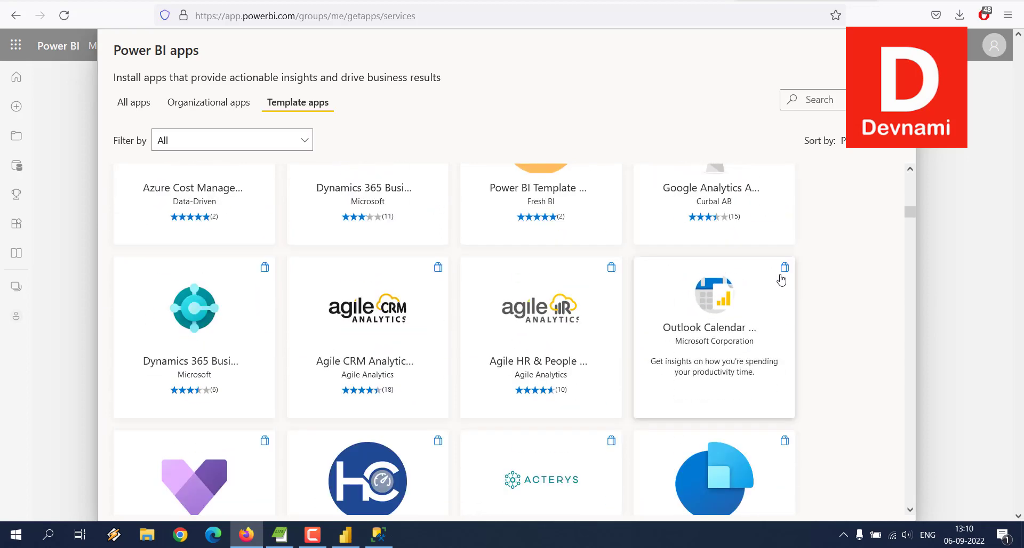
scroll(836, 268, down, 3)
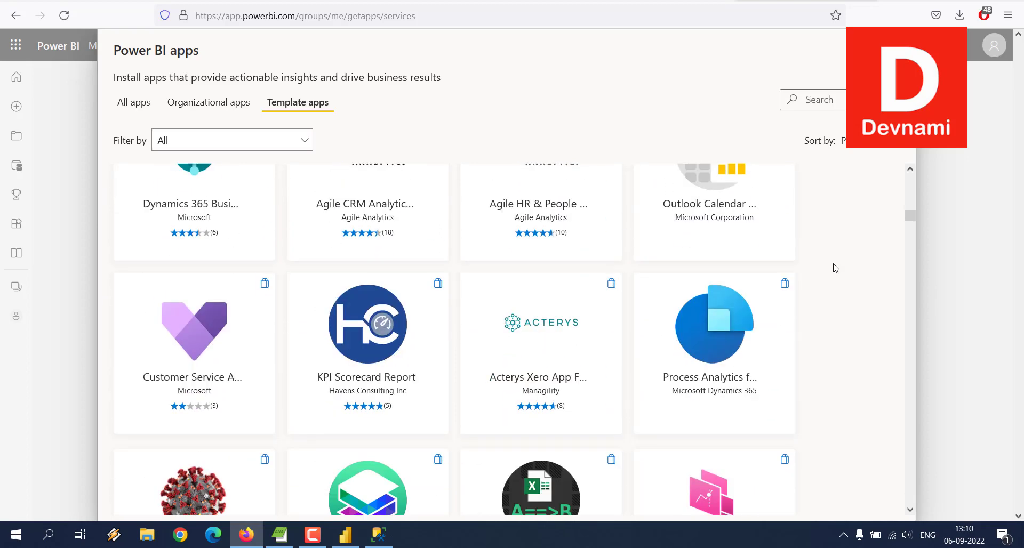
scroll(835, 268, down, 5)
scroll(834, 266, down, 5)
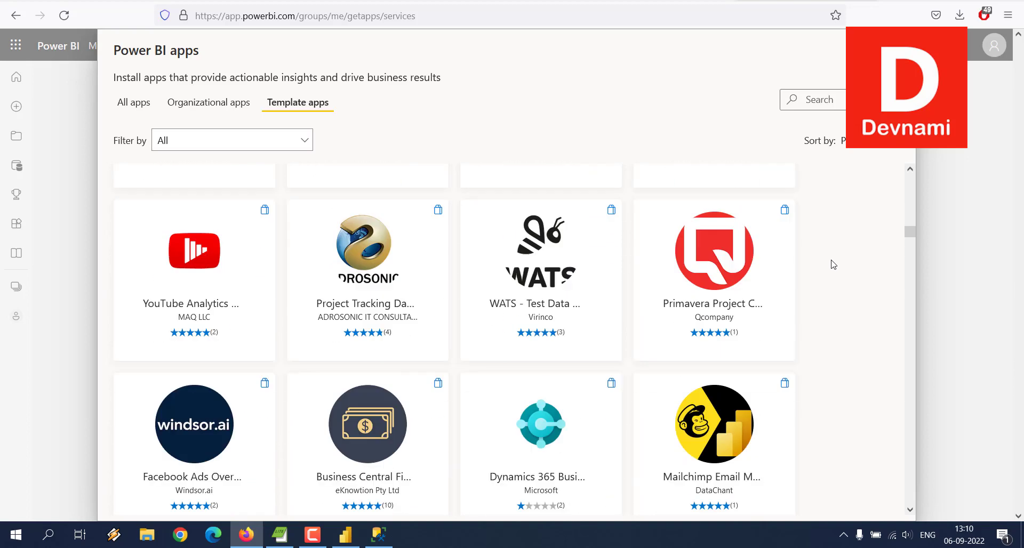
Search the template apps for "AWS" and for "Am", and clear the search text.
click(835, 101)
text(AWS)
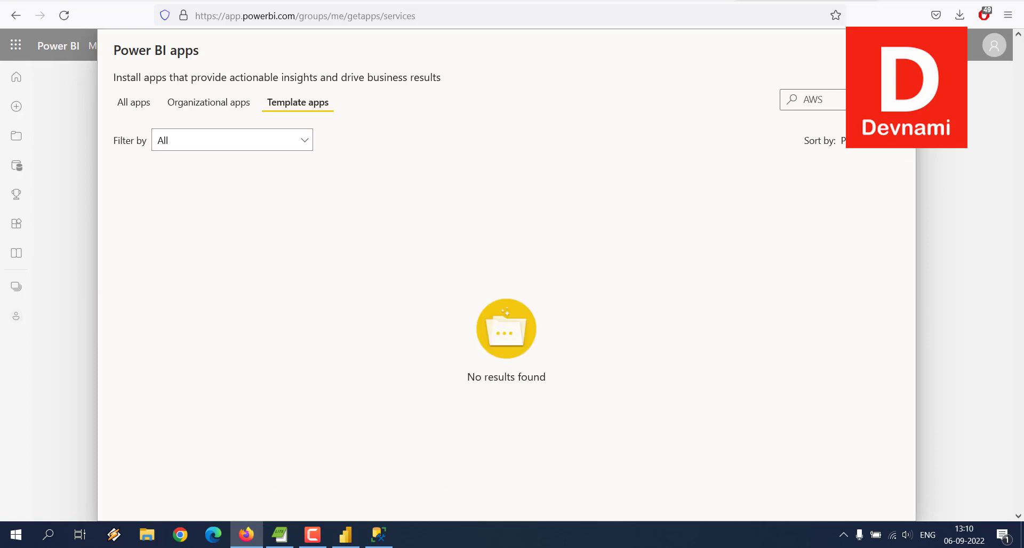
key(BackSpace)
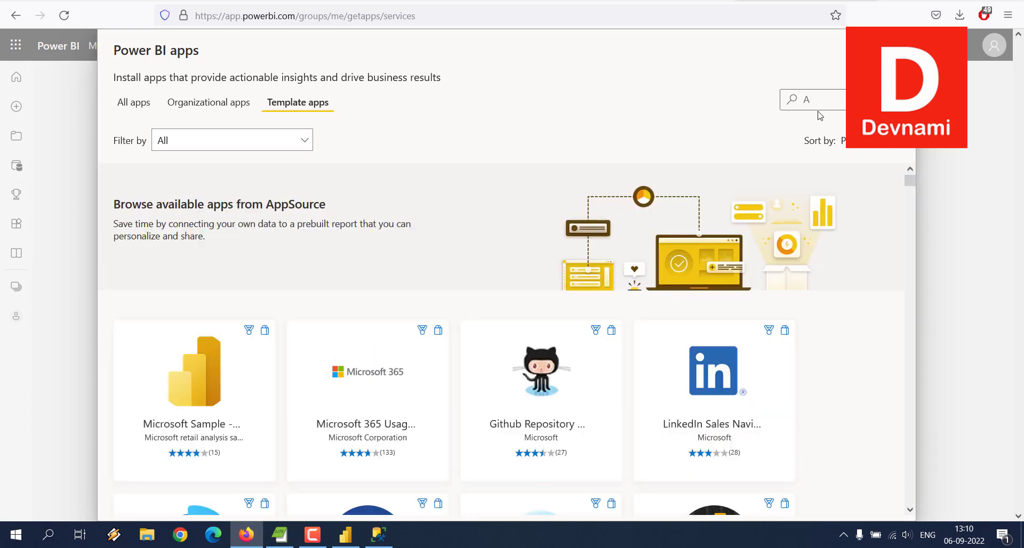
text(ma)
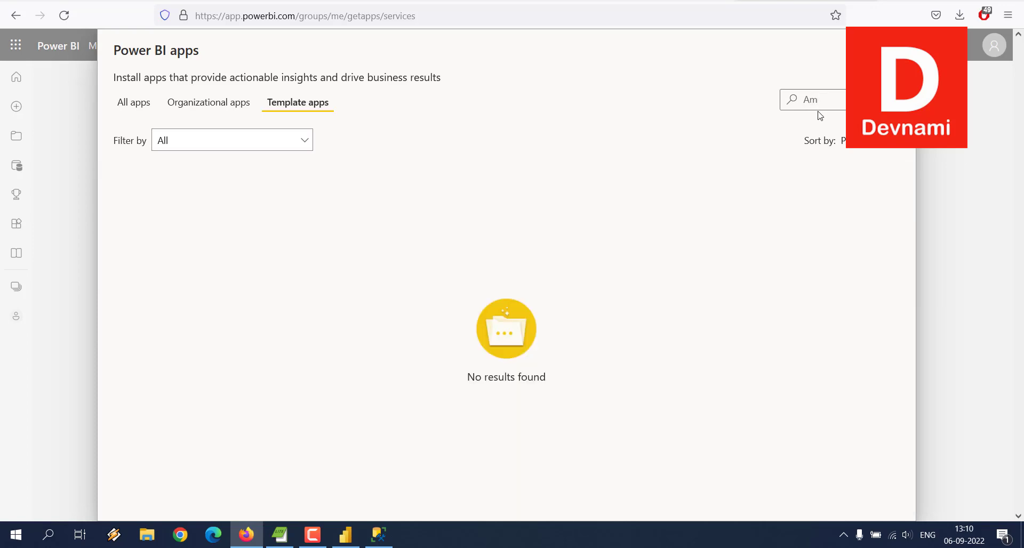
key(BackSpace)
key(BackSpace)
Search the template apps for "Google", and clear the search to restore the full list.
text(Googl)
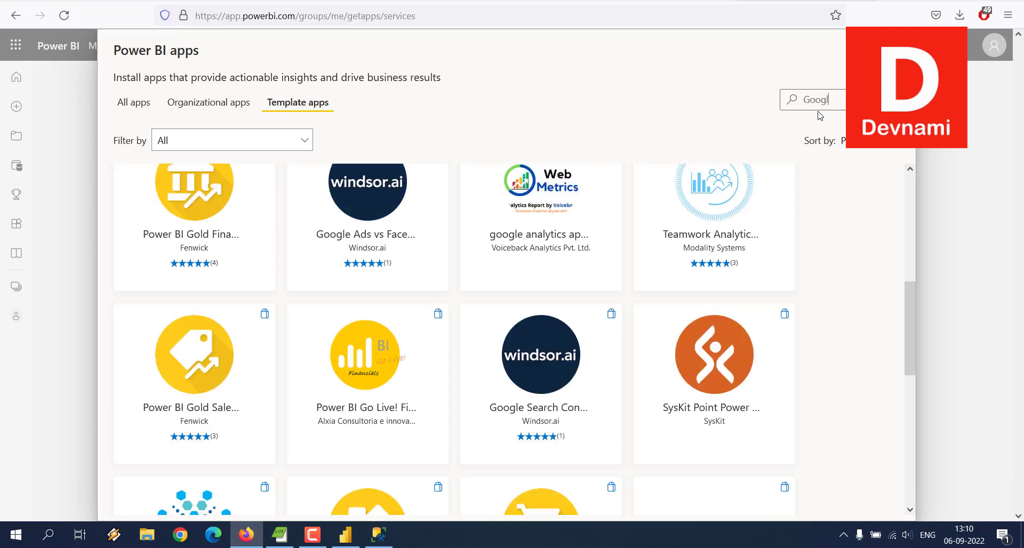
text(e)
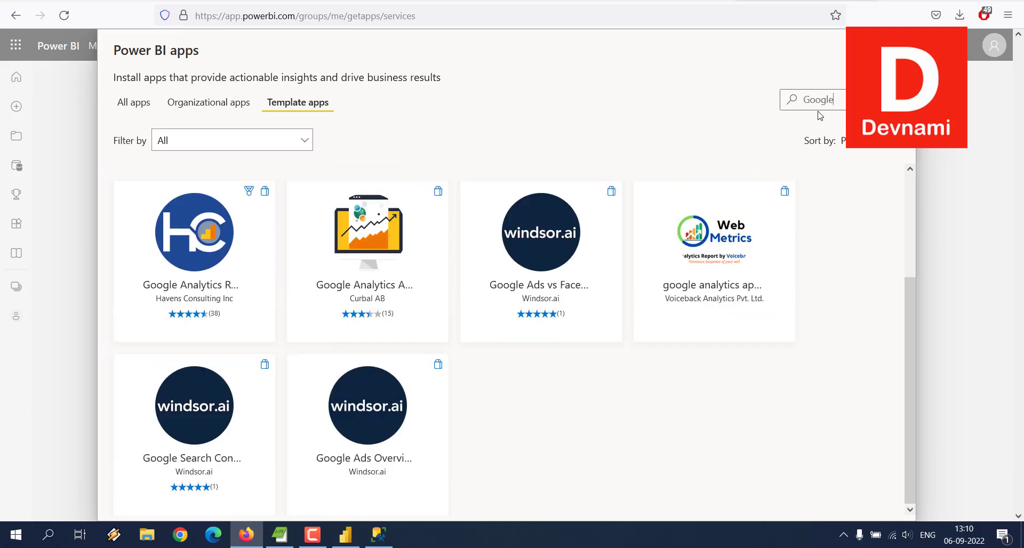
key(BackSpace)
key(BackSpace)
key(BackSpace)
key(BackSpace)
key(BackSpace)
key(BackSpace)
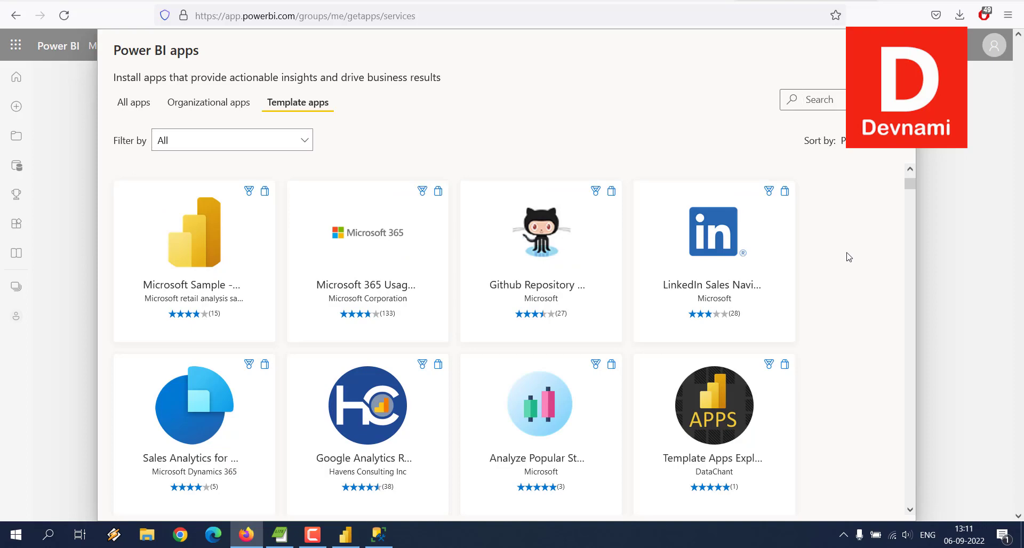
Look through the unfiltered template app list once more and go back from the page.
scroll(847, 257, down, 15)
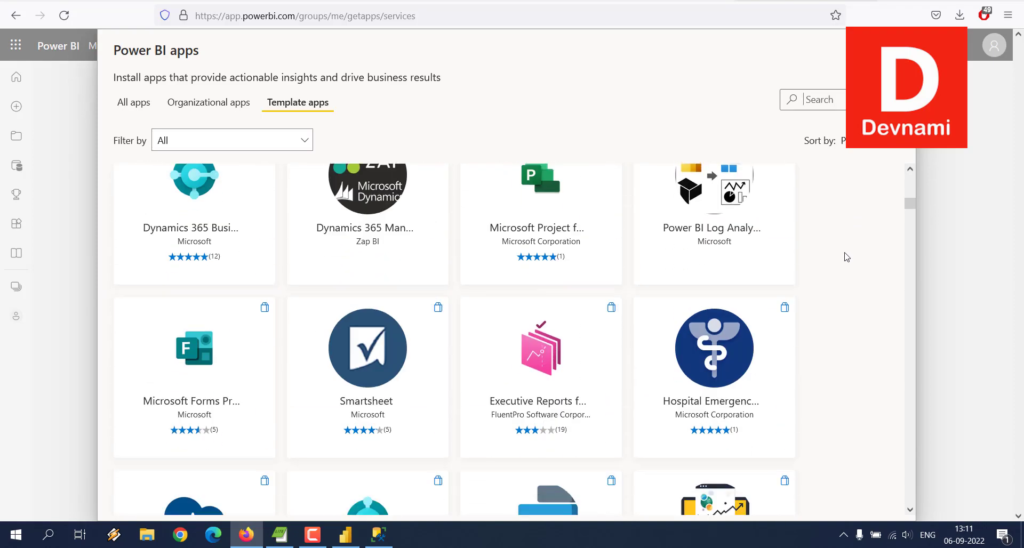
scroll(847, 257, down, 15)
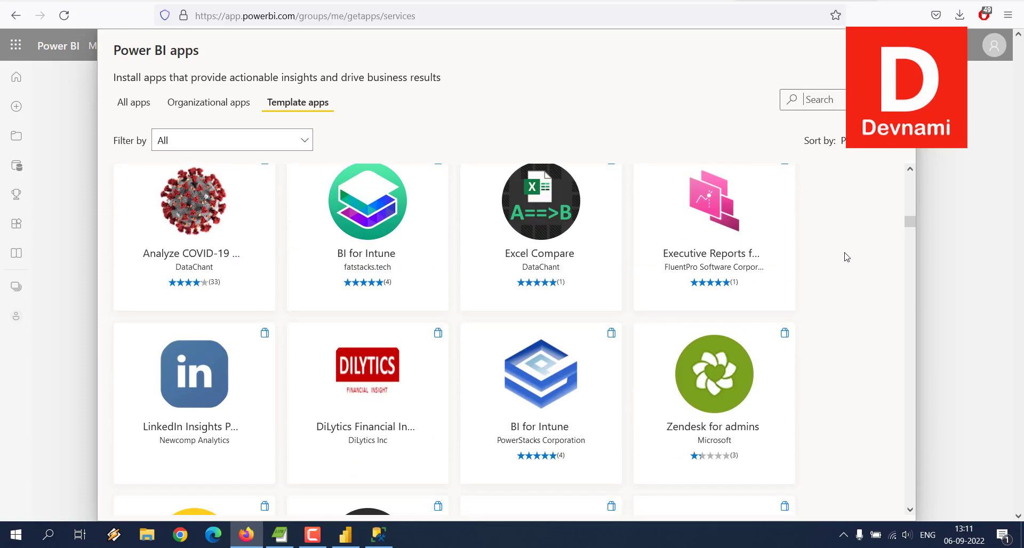
scroll(846, 256, down, 3)
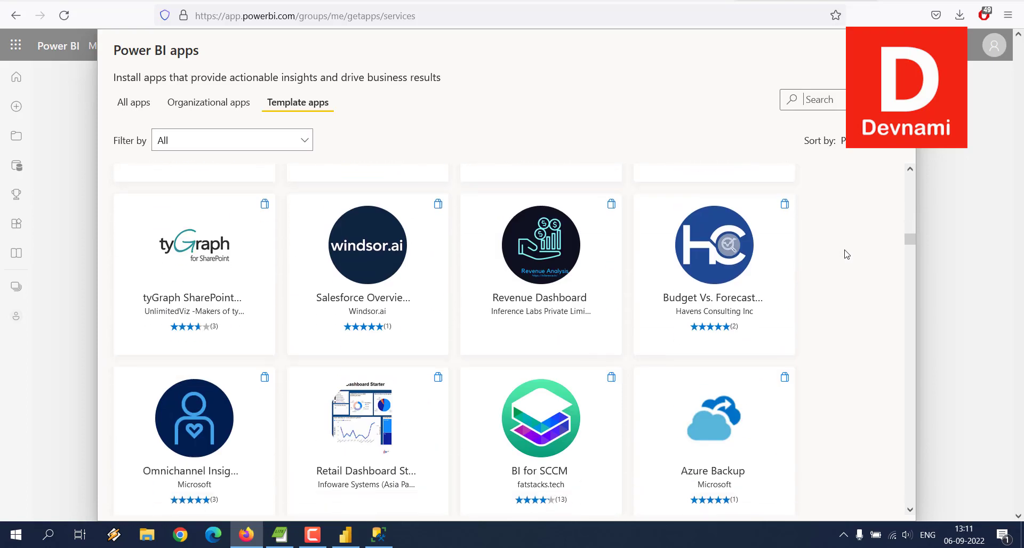
scroll(847, 254, up, 15)
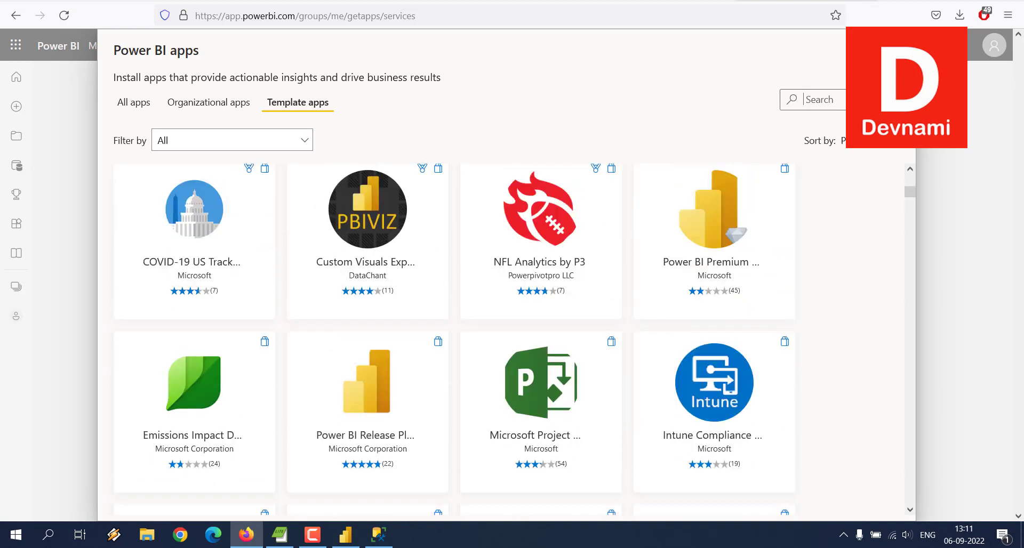
key(alt+Left)
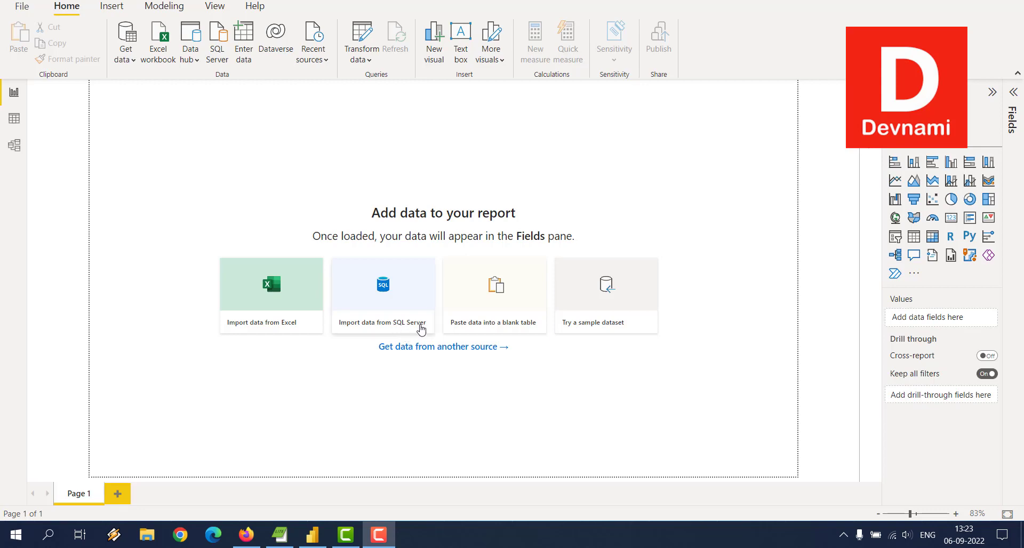
In Power BI Desktop, connect to the SQL Server database server NOVA\SQLSERVER2019 using Import mode, leaving the database name empty.
click(390, 270)
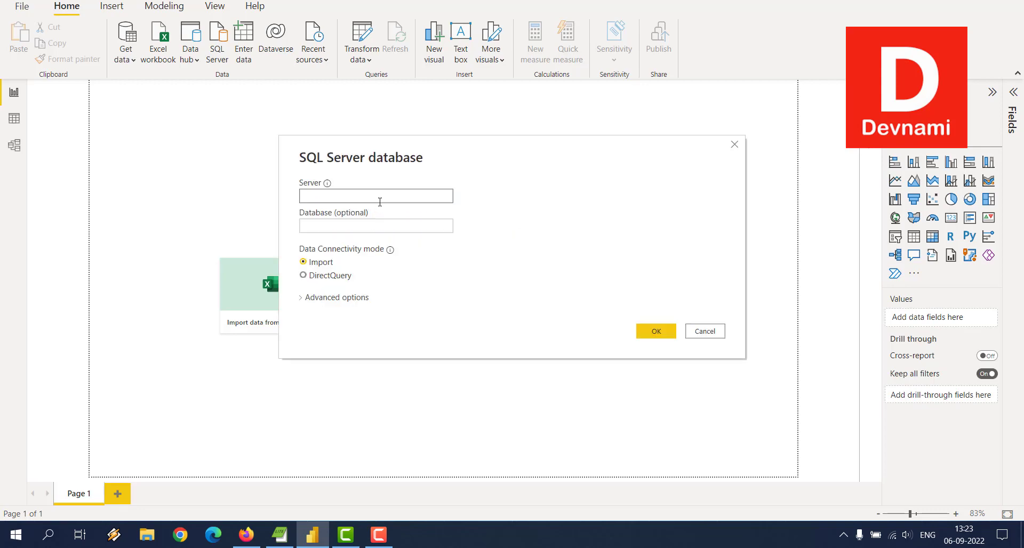
text(NOVA\SQLSERVER2019)
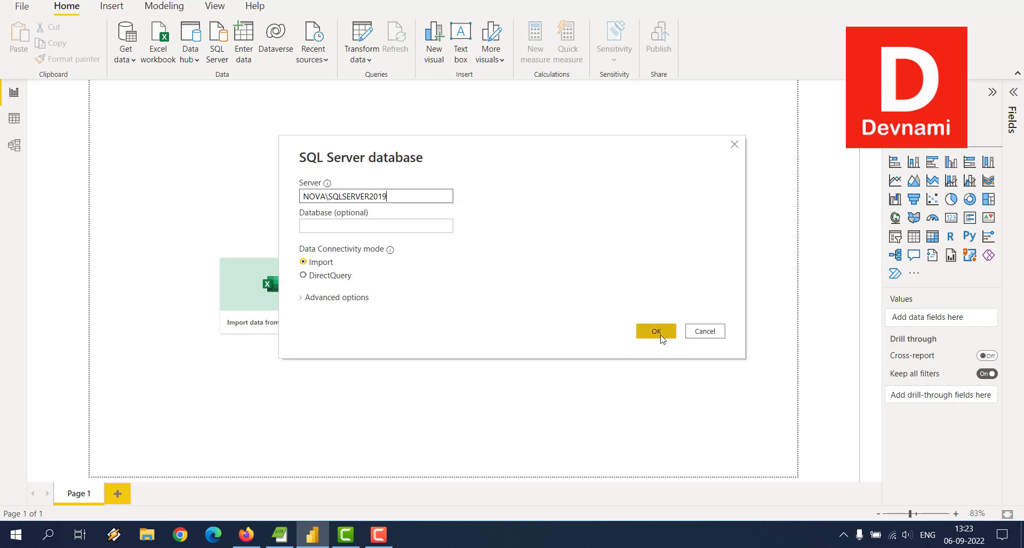
mouse_move(397, 197)
mouse_down()
mouse_move(314, 199)
mouse_move(393, 198)
mouse_up()
click(314, 199)
click(396, 195)
click(648, 330)
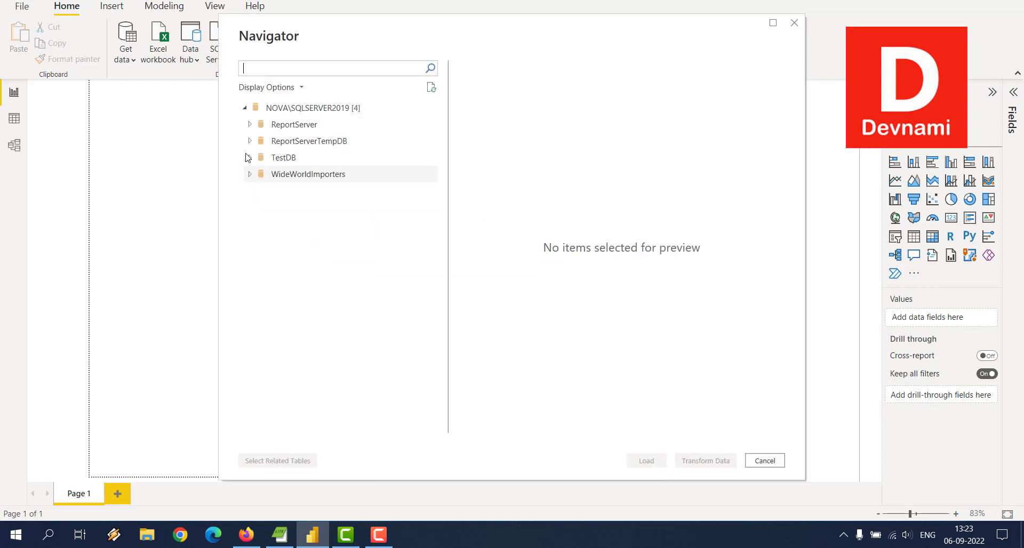
View the tables inside the TestDB database in the Navigator and collapse it again.
click(253, 160)
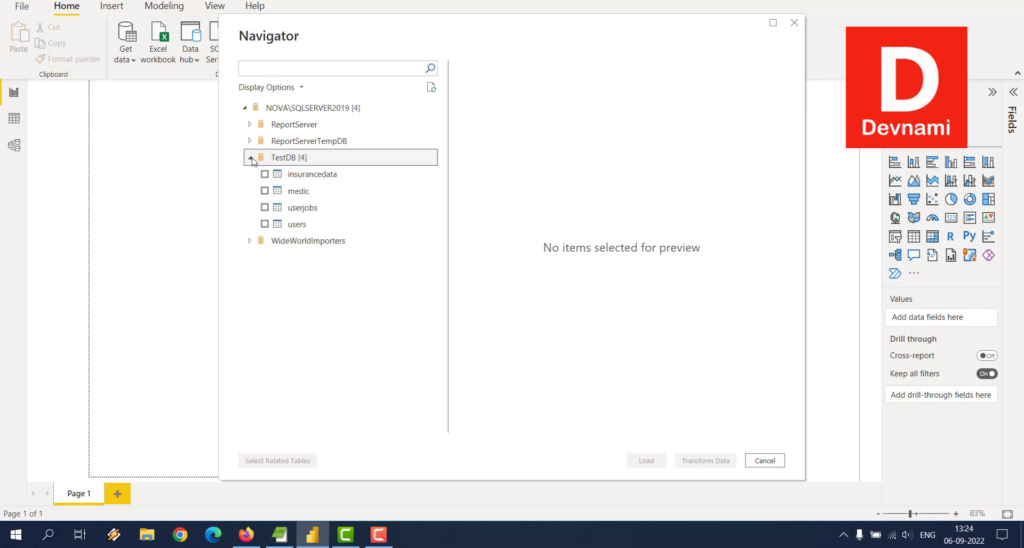
click(252, 158)
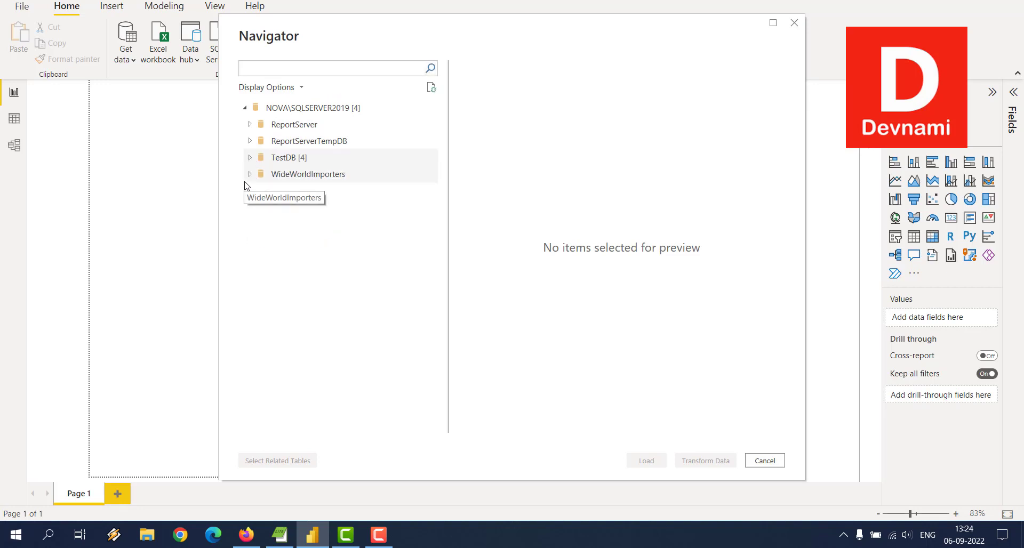